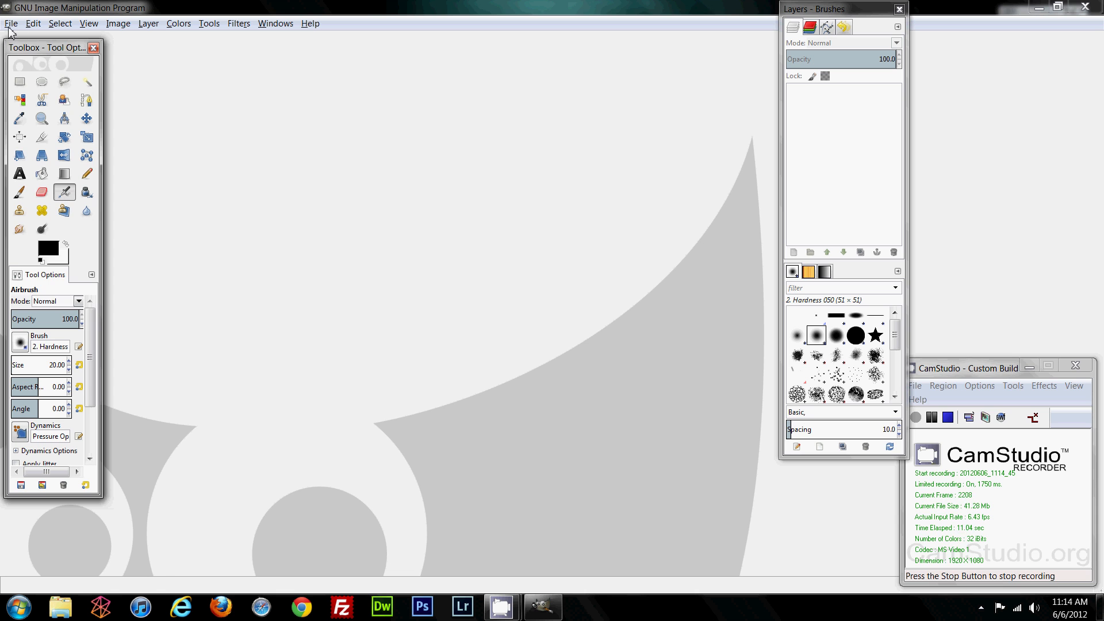
Step: Open 0025207.jpg and 0025207 (1).jpg together from the file browser
left_click(30, 67)
left_click(139, 95)
left_click(142, 82, "shift")
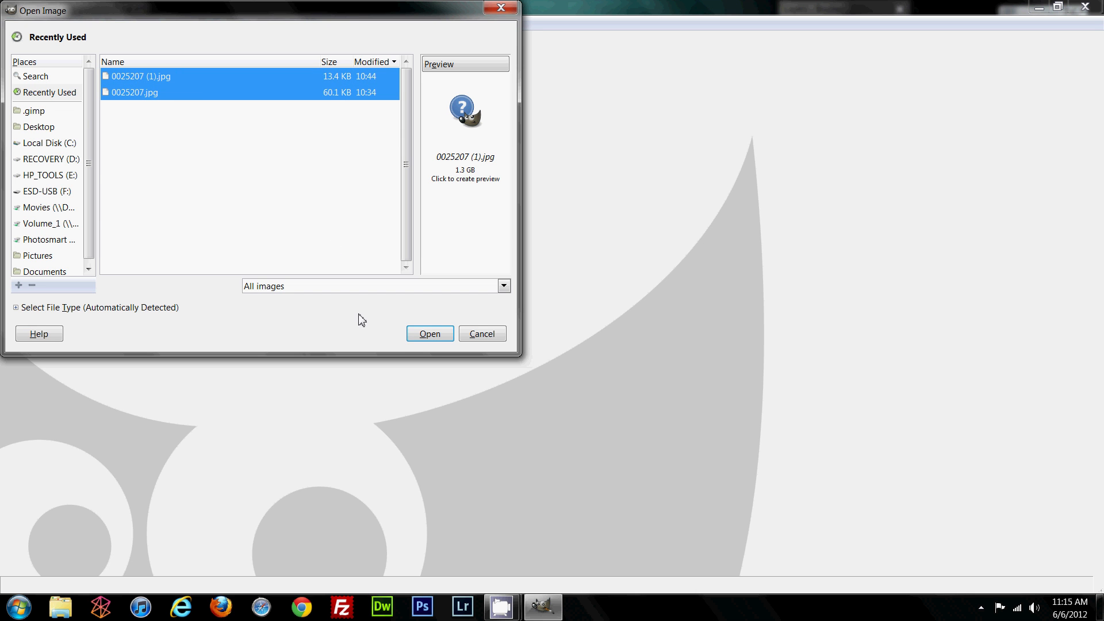
left_click(436, 335)
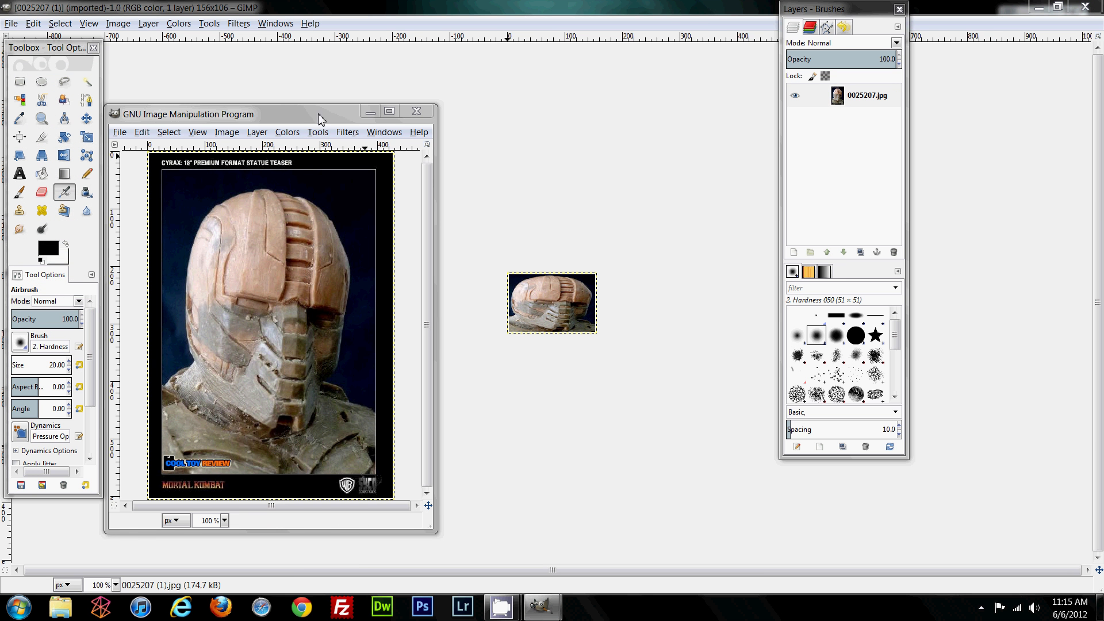
Step: Restore the thumbnail window and place the statue and 156×106 thumbnail windows side by side
left_click_drag(315, 117, 349, 72)
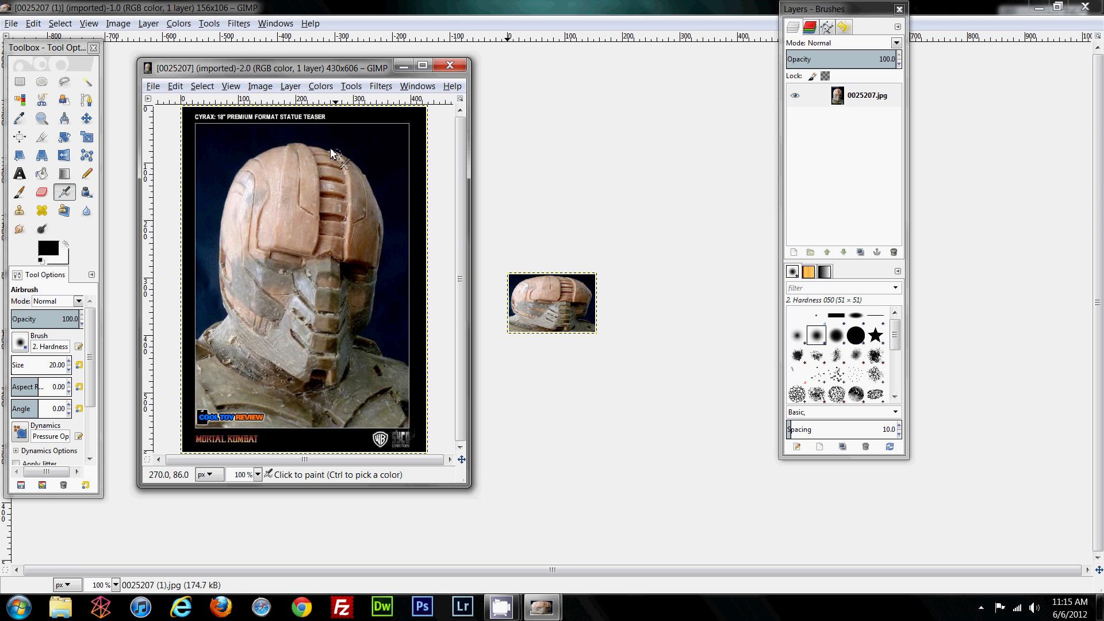
left_click_drag(342, 69, 311, 69)
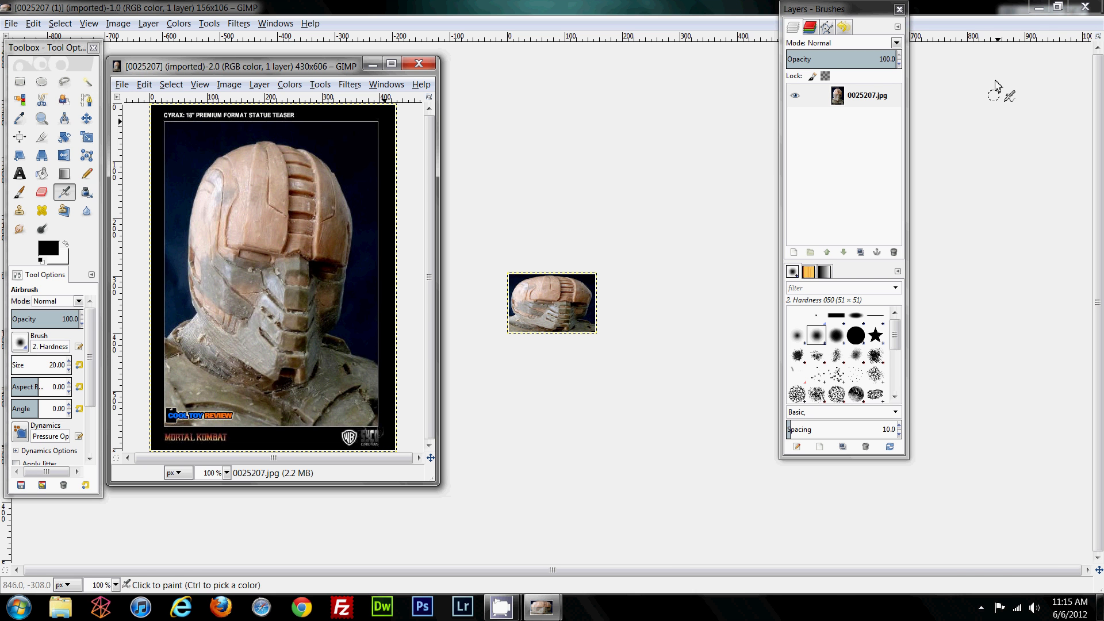
left_click(1057, 6)
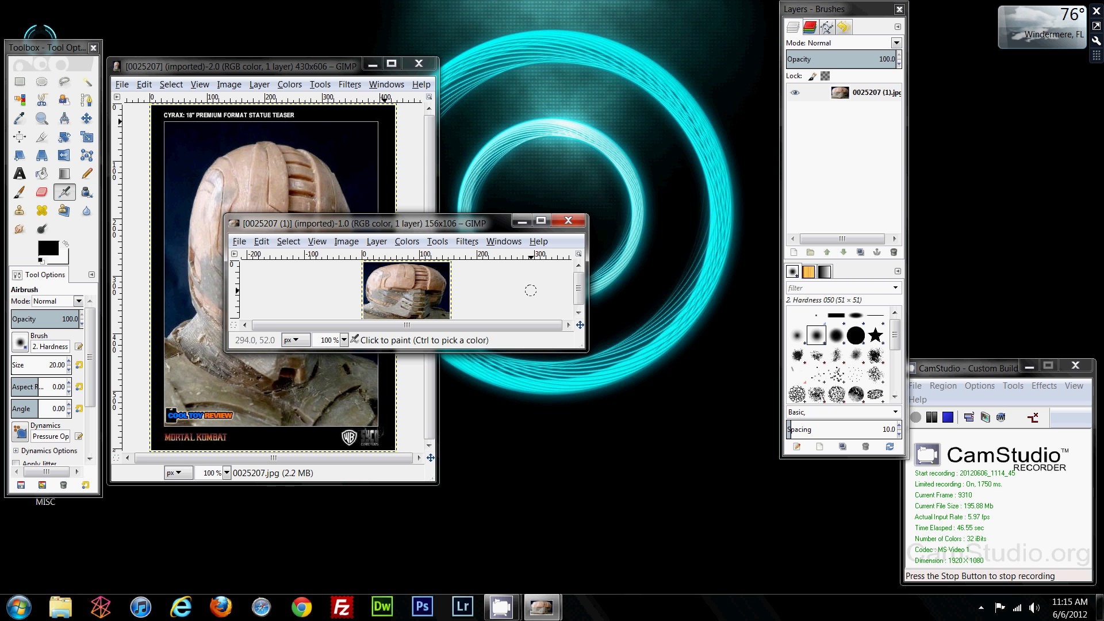
left_click_drag(585, 353, 569, 476)
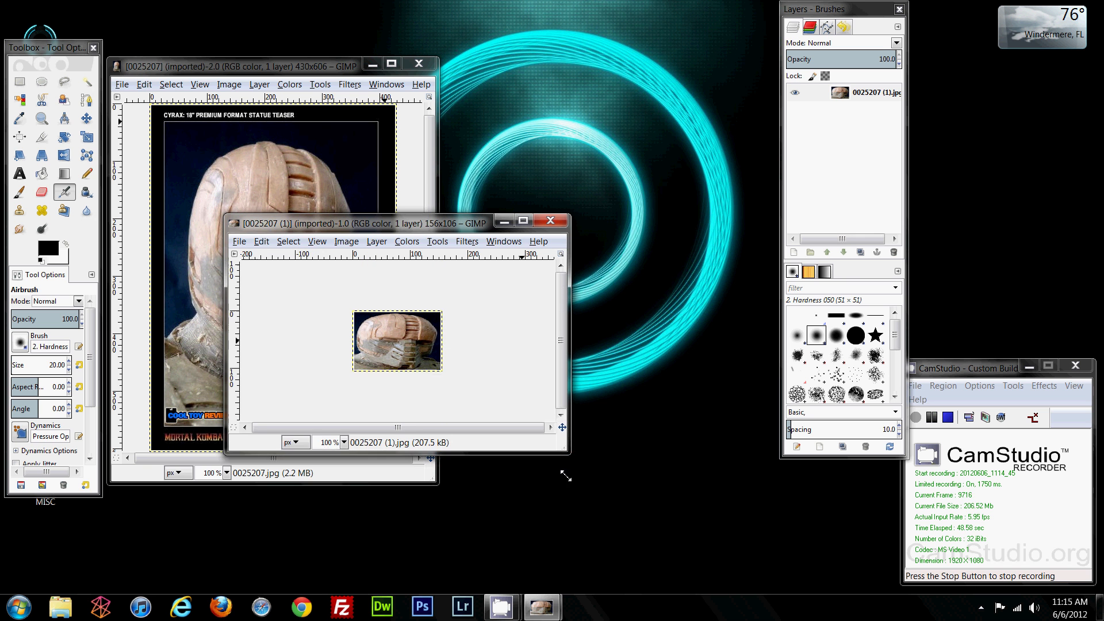
left_click_drag(229, 329, 303, 327)
left_click_drag(395, 234, 509, 221)
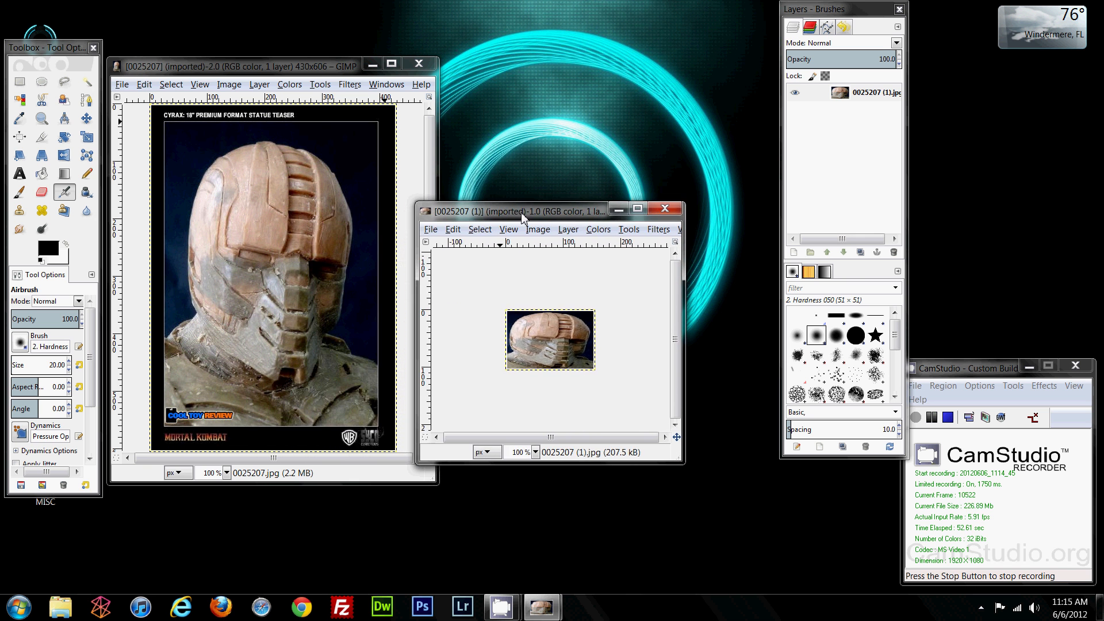
left_click_drag(684, 351, 778, 351)
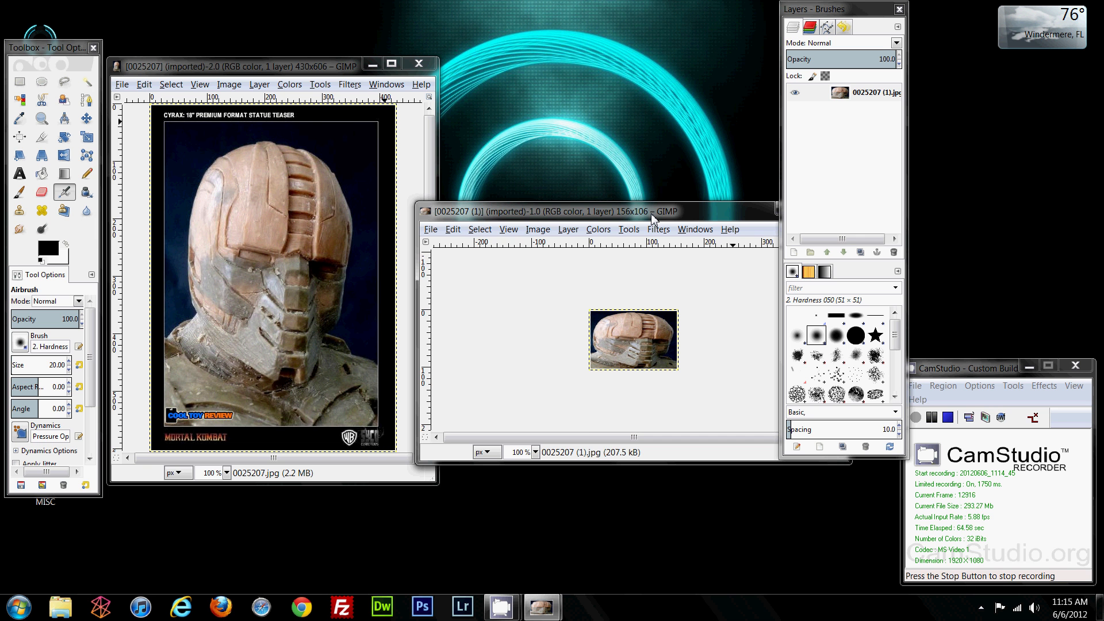
Step: Create a new blank 156×106 px image and centre its window
left_click(432, 229)
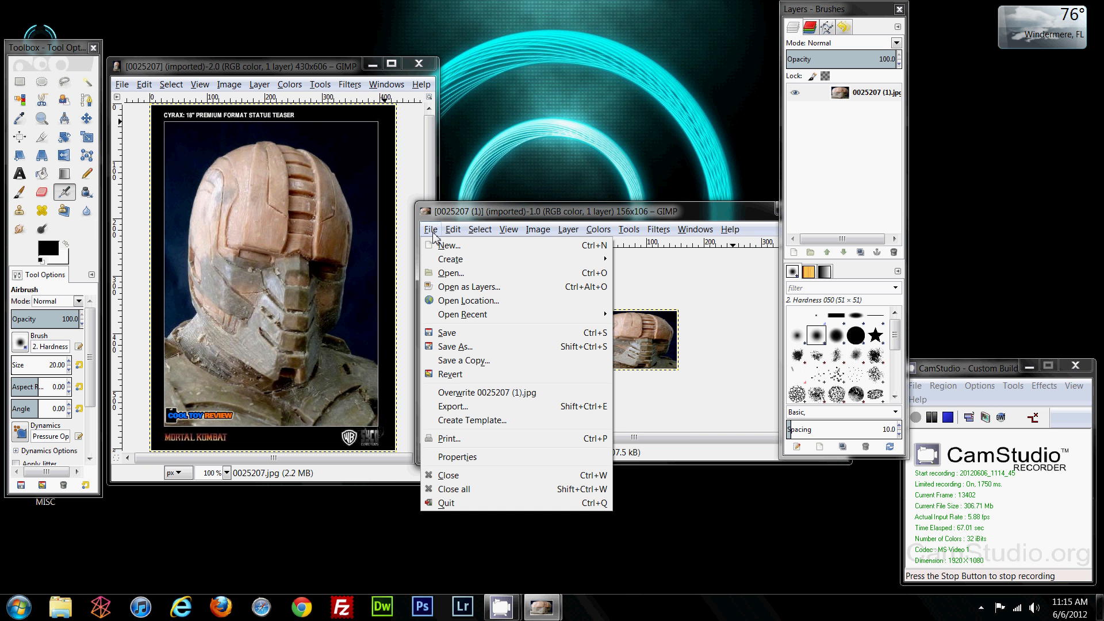
left_click(448, 246)
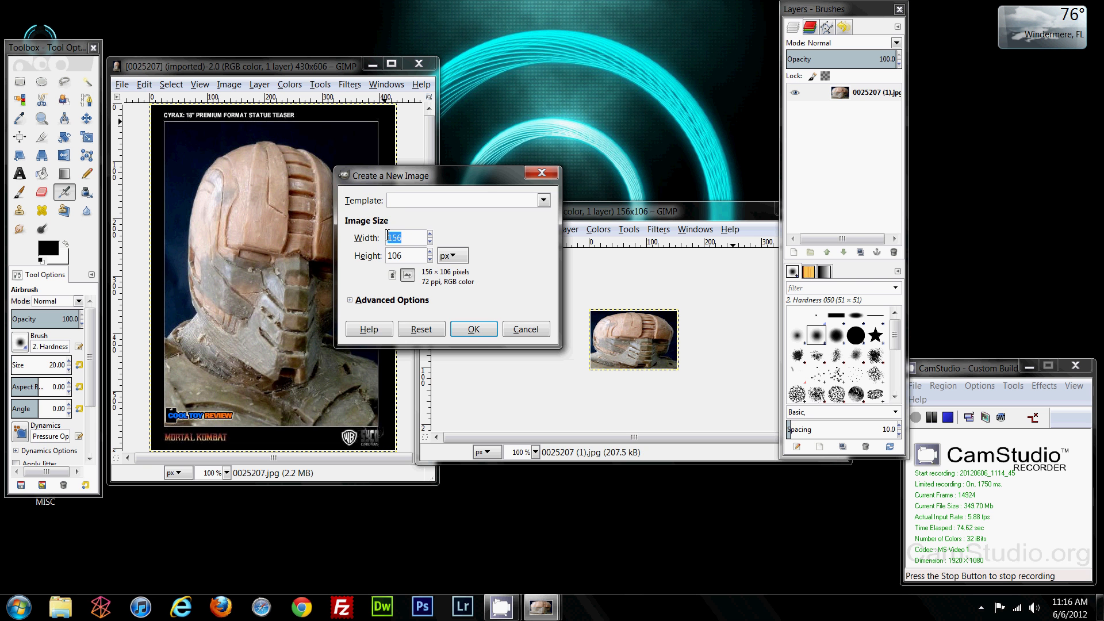
left_click(473, 329)
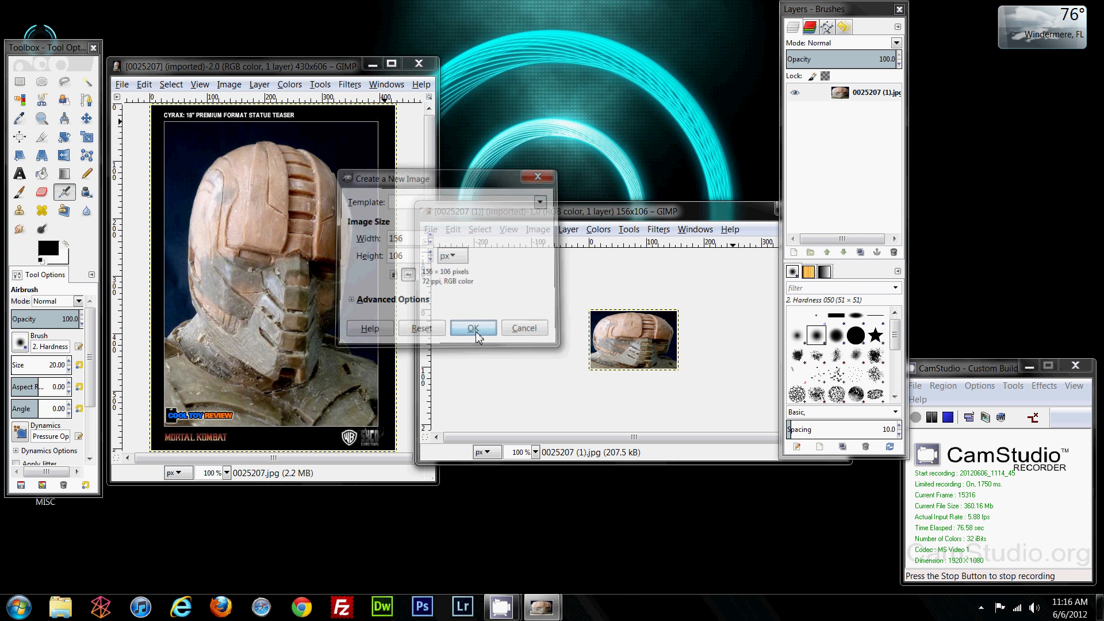
left_click_drag(230, 44, 501, 47)
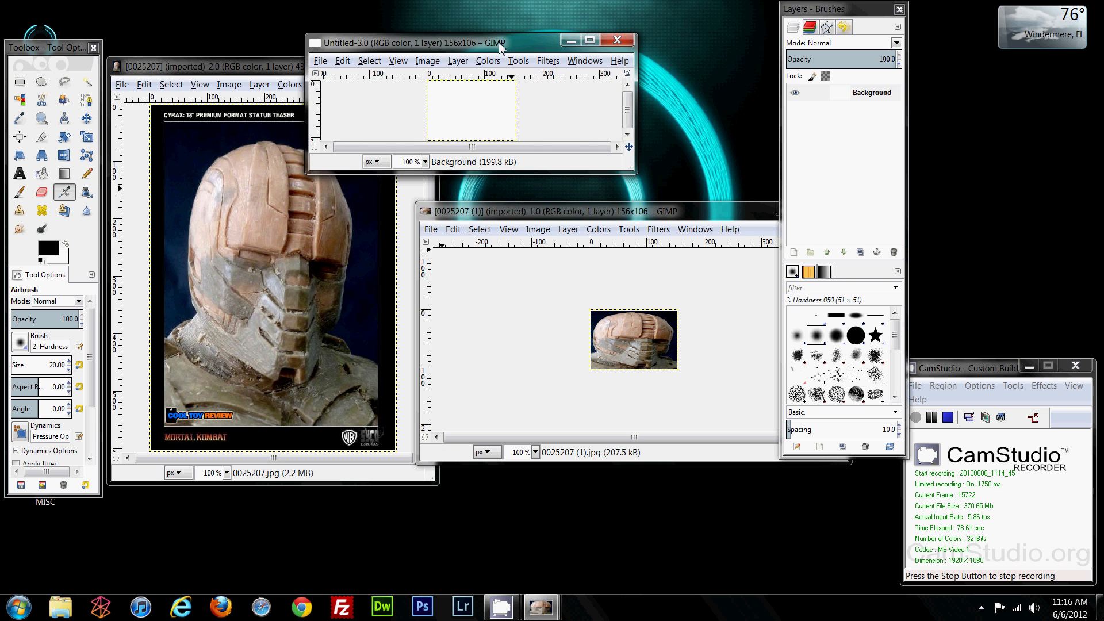
Step: Enlarge the blank image window, then select all of the statue picture
left_click_drag(630, 172, 666, 411)
left_click_drag(410, 45, 562, 37)
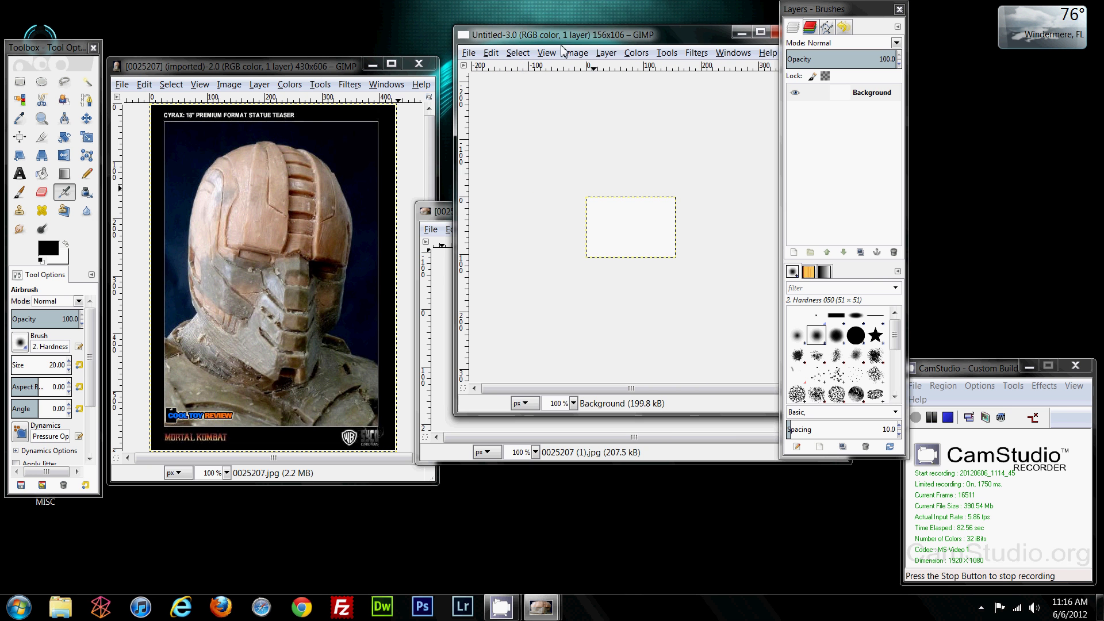
left_click(274, 71)
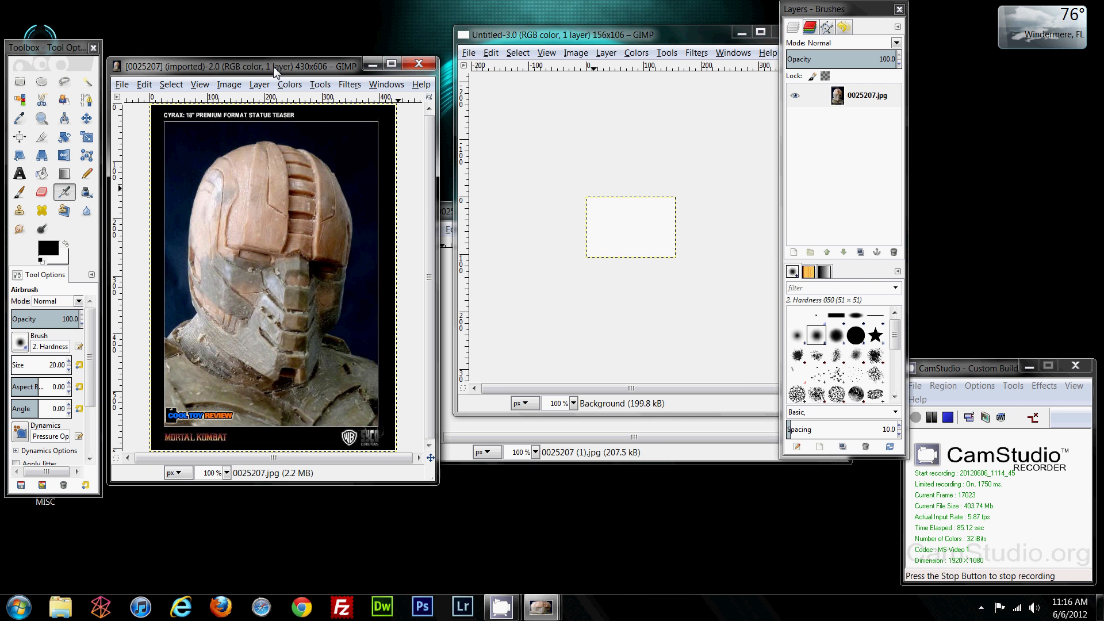
left_click(121, 86)
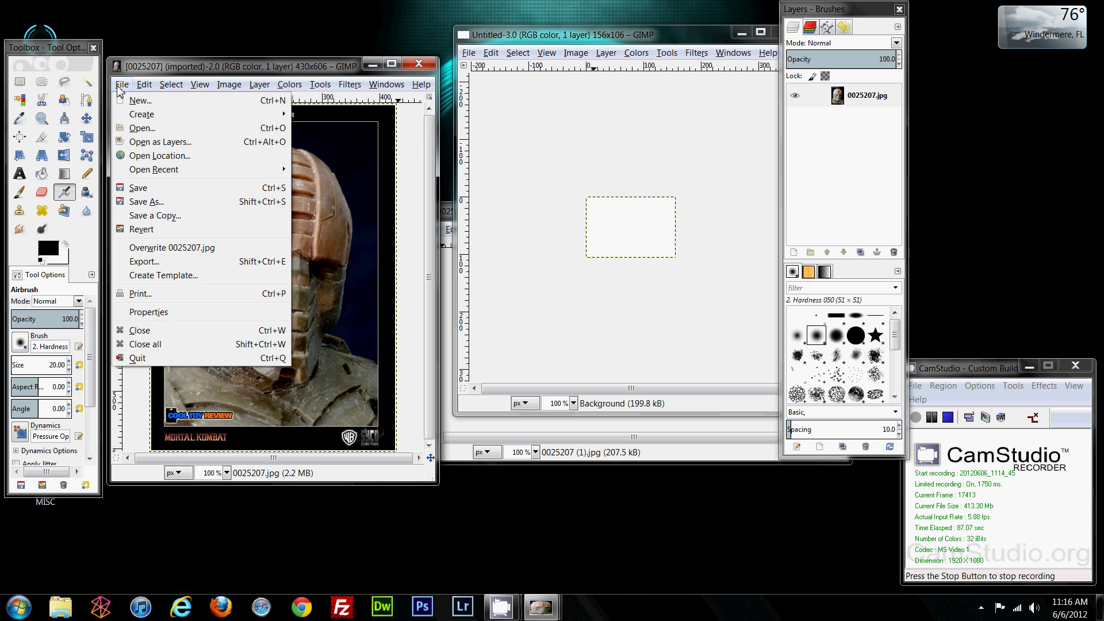
mouse_move(140, 93)
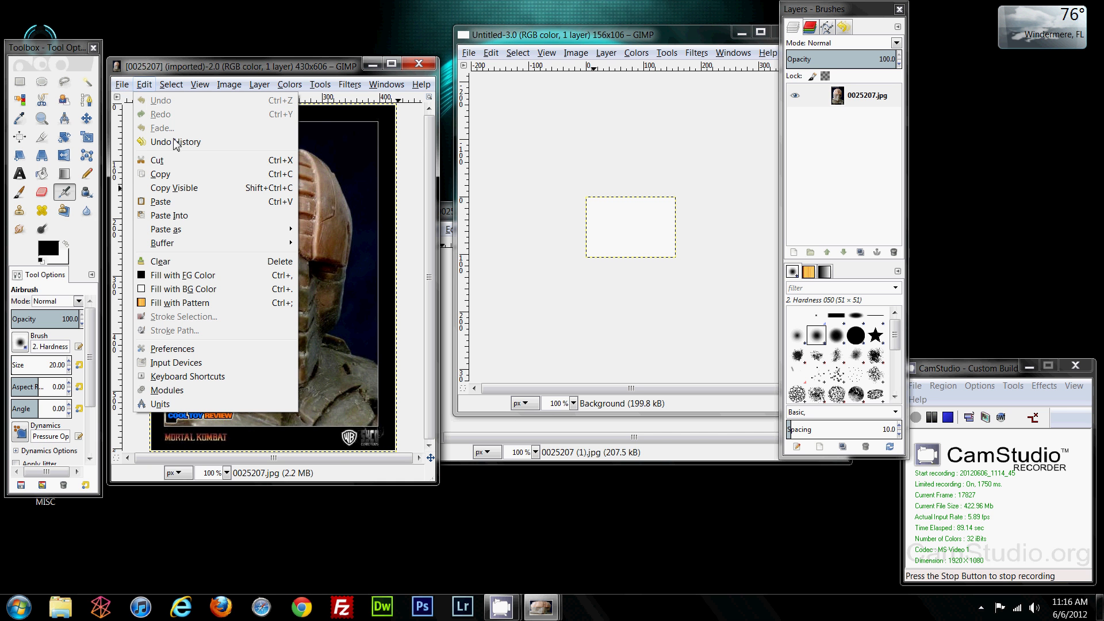
left_click(191, 205)
left_click(171, 84)
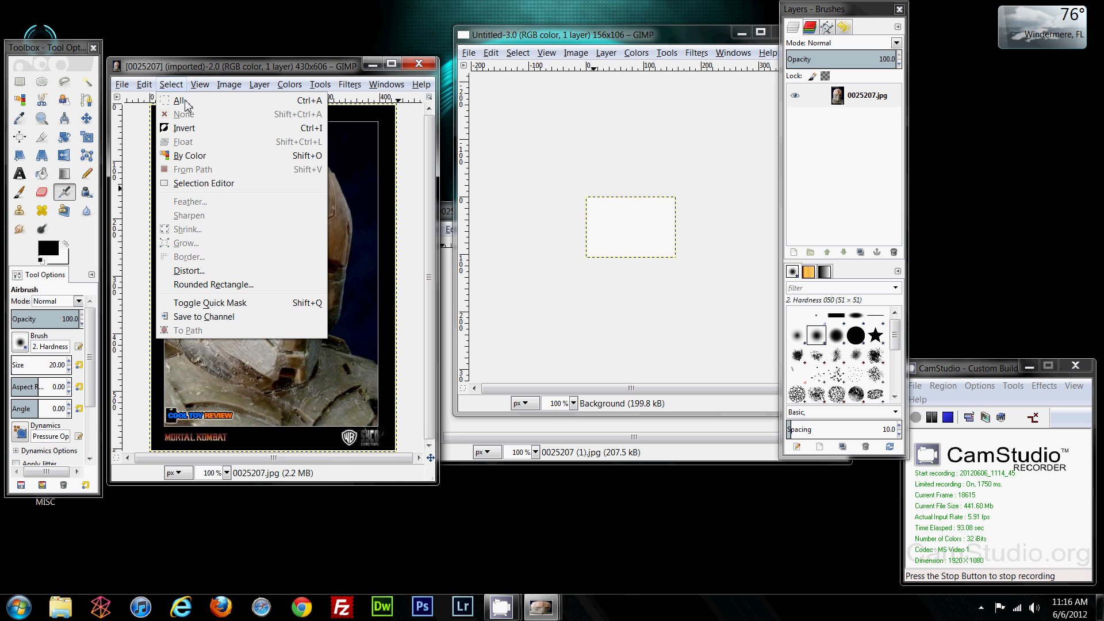
left_click(168, 99)
Step: Copy the whole statue picture and reposition the blank Untitled window
left_click(144, 86)
left_click(176, 175)
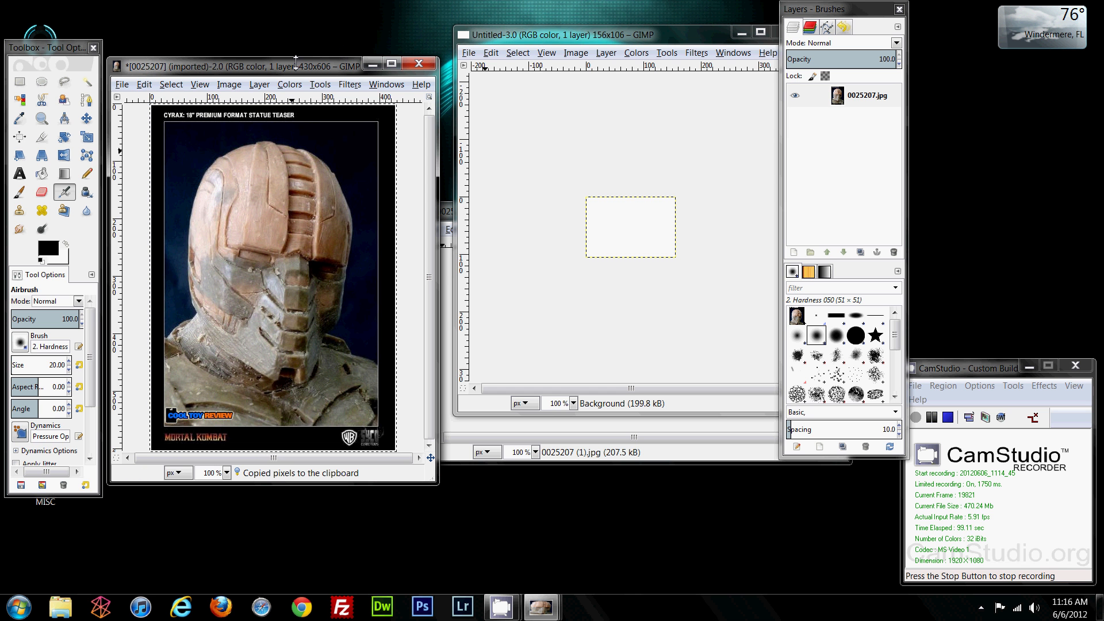
left_click_drag(571, 36, 426, 45)
left_click_drag(660, 422, 664, 458)
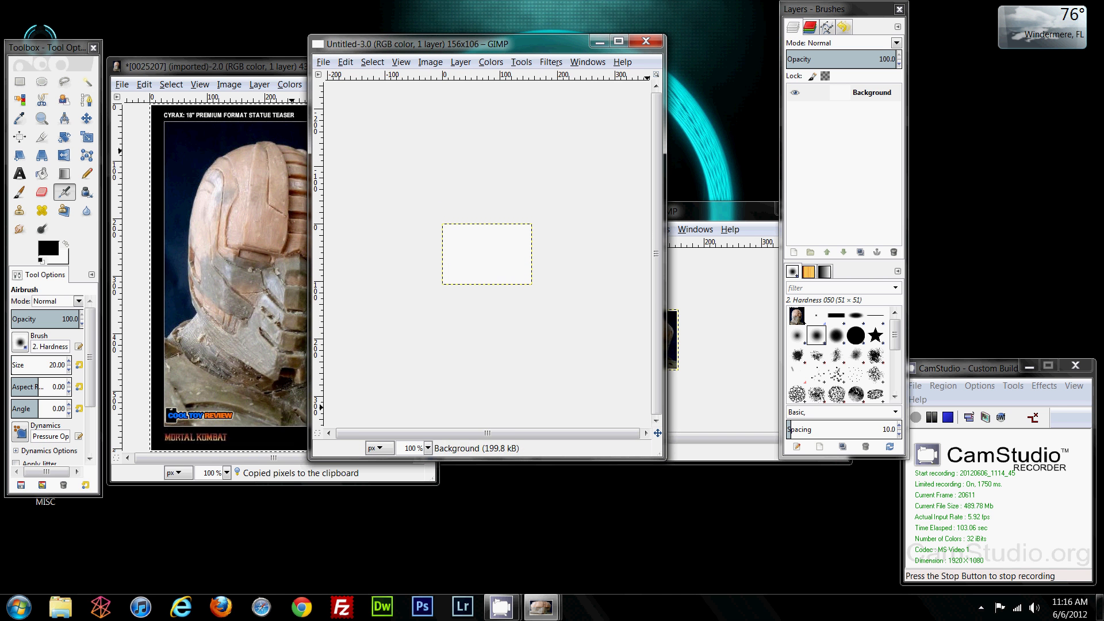
Step: Paste the statue into the Untitled image and move the floating layer up-left
left_click(347, 62)
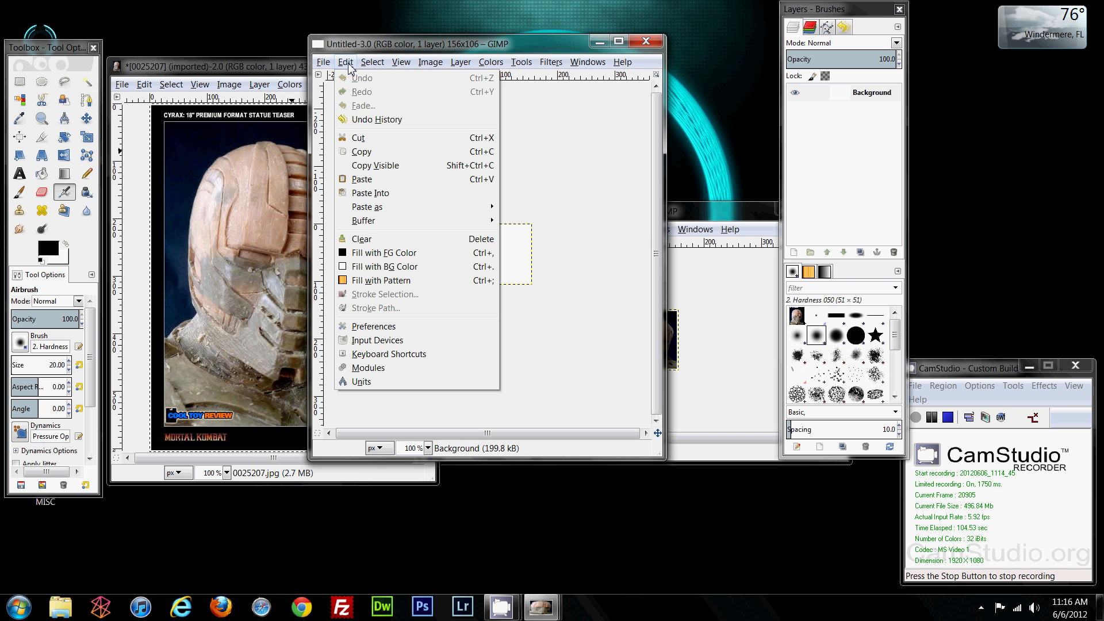
left_click(362, 179)
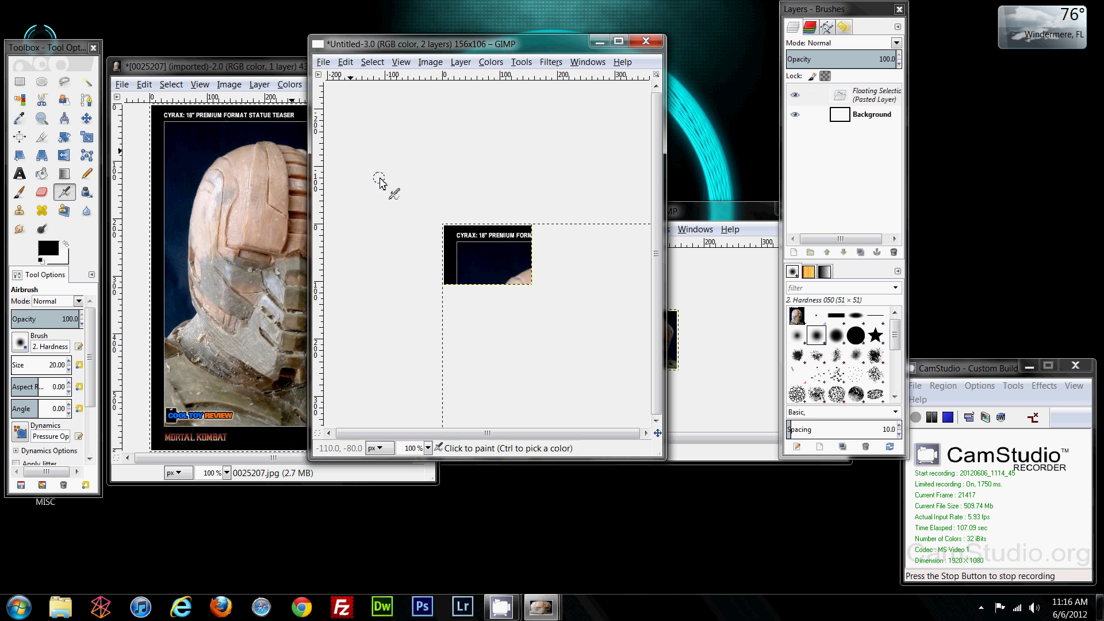
left_click_drag(516, 46, 415, 21)
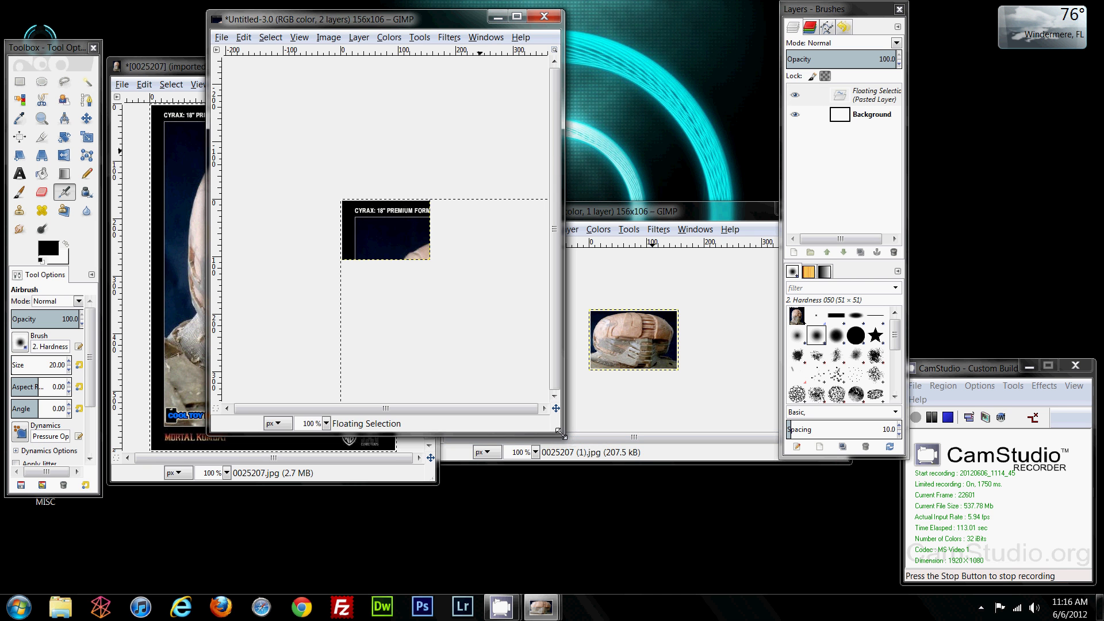
left_click_drag(562, 438, 838, 558)
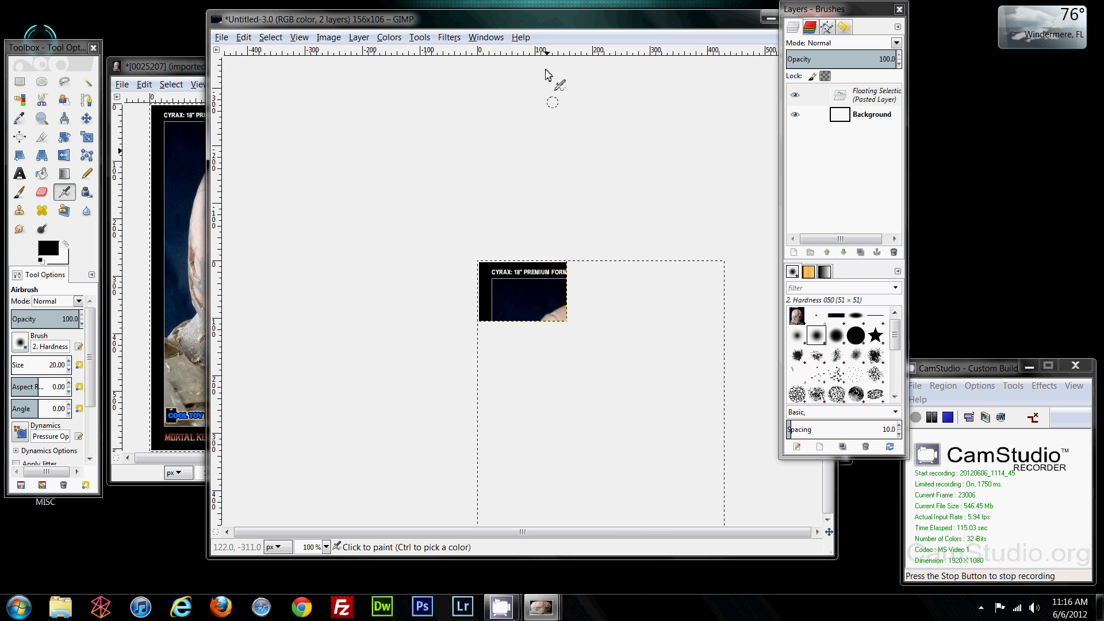
left_click_drag(534, 25, 464, 16)
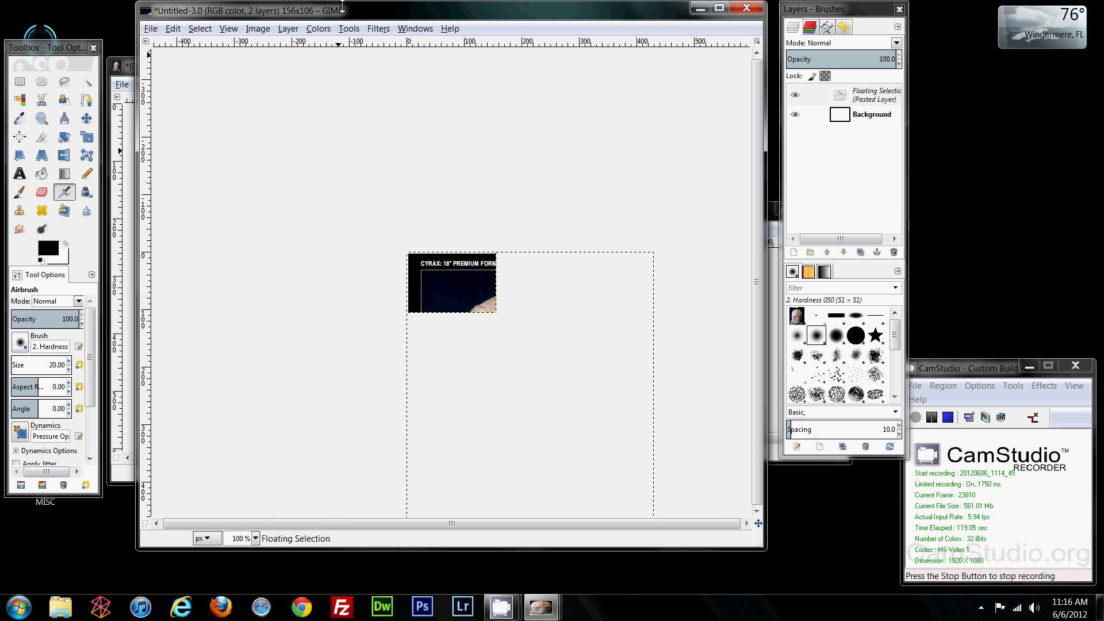
left_click_drag(339, 16, 388, 15)
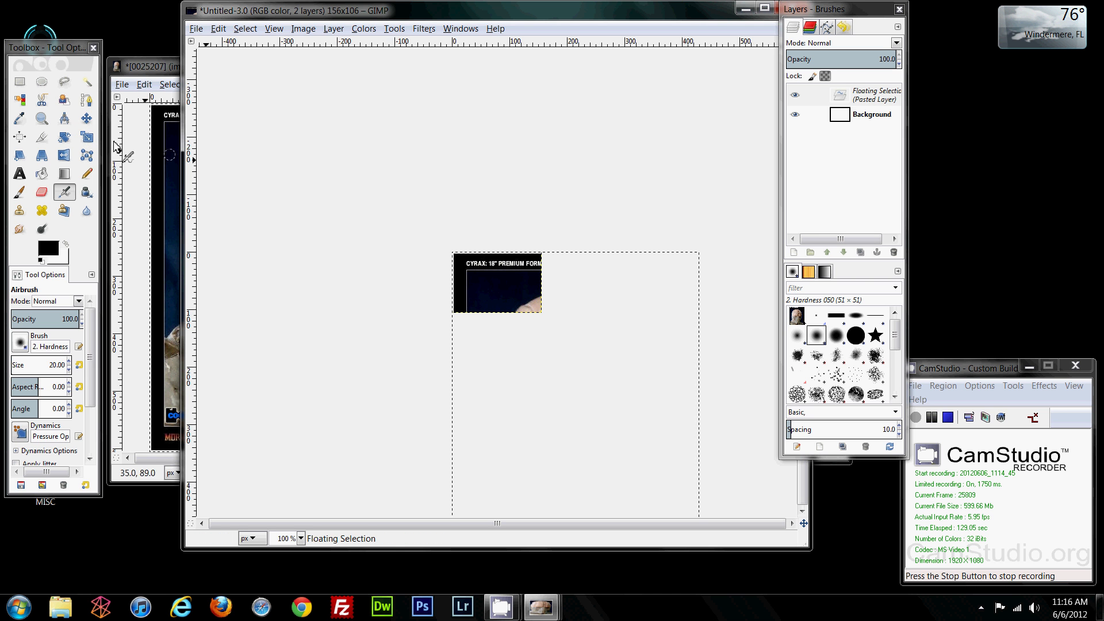
left_click(86, 119)
left_click_drag(519, 352, 456, 283)
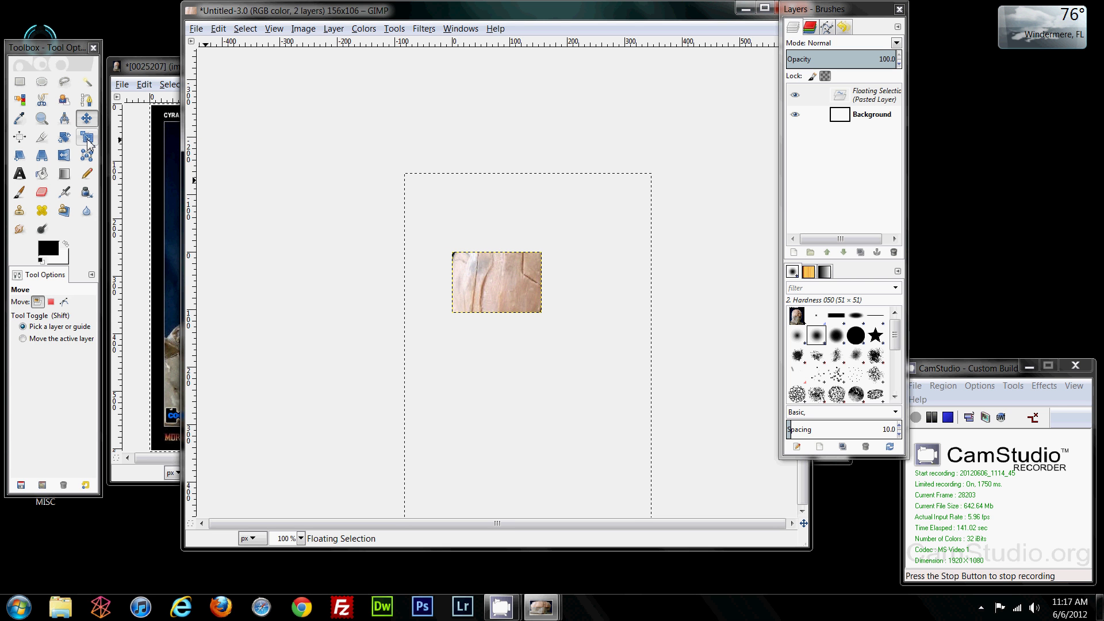
Step: Scale the floating statue down to 165×232 px and apply it
left_click(88, 138)
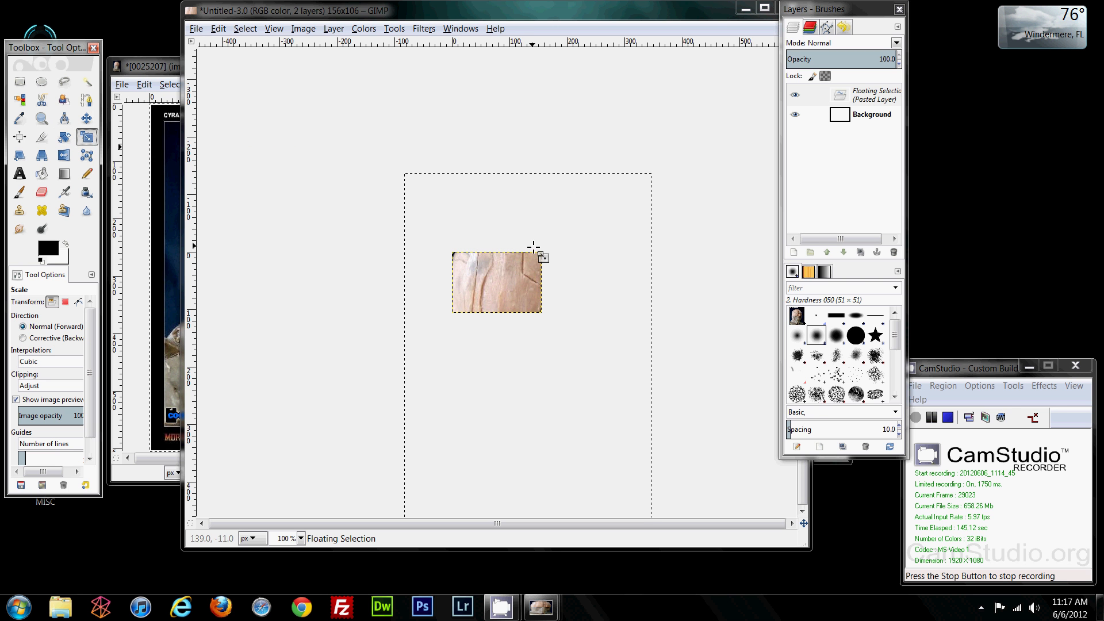
left_click(514, 236)
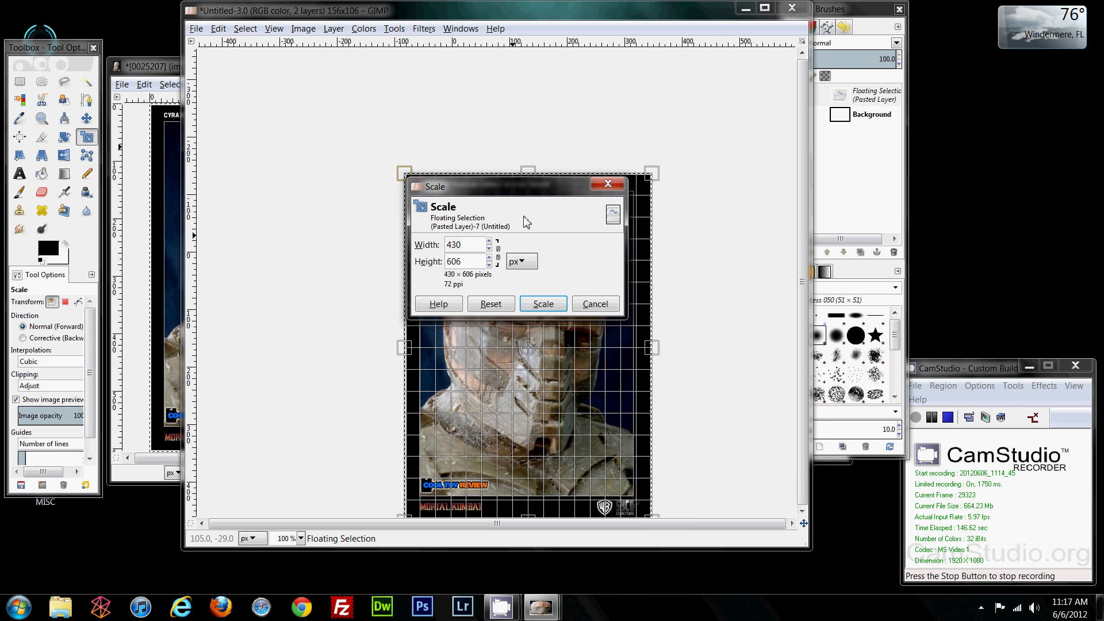
left_click_drag(519, 195, 785, 114)
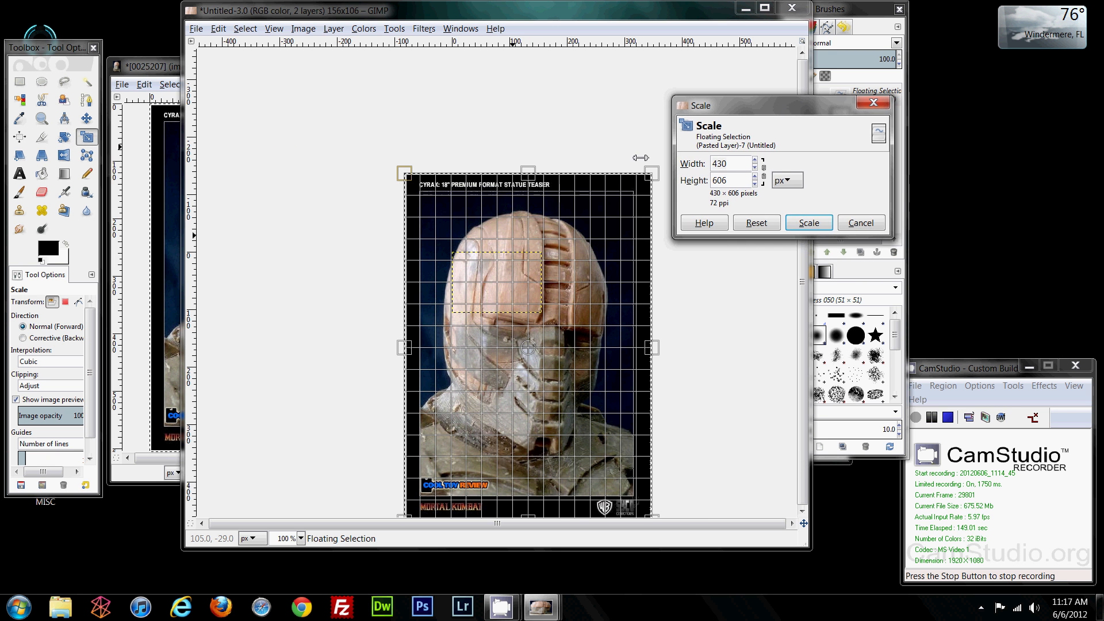
left_click(765, 176)
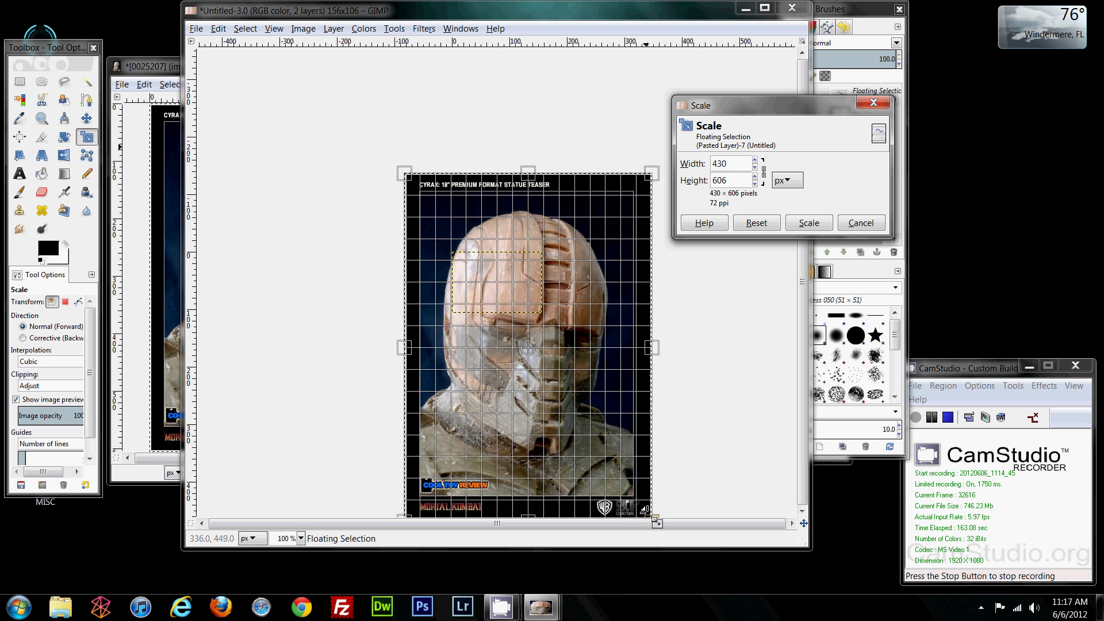
left_click_drag(654, 519, 557, 399)
left_click(763, 172)
left_click(756, 222)
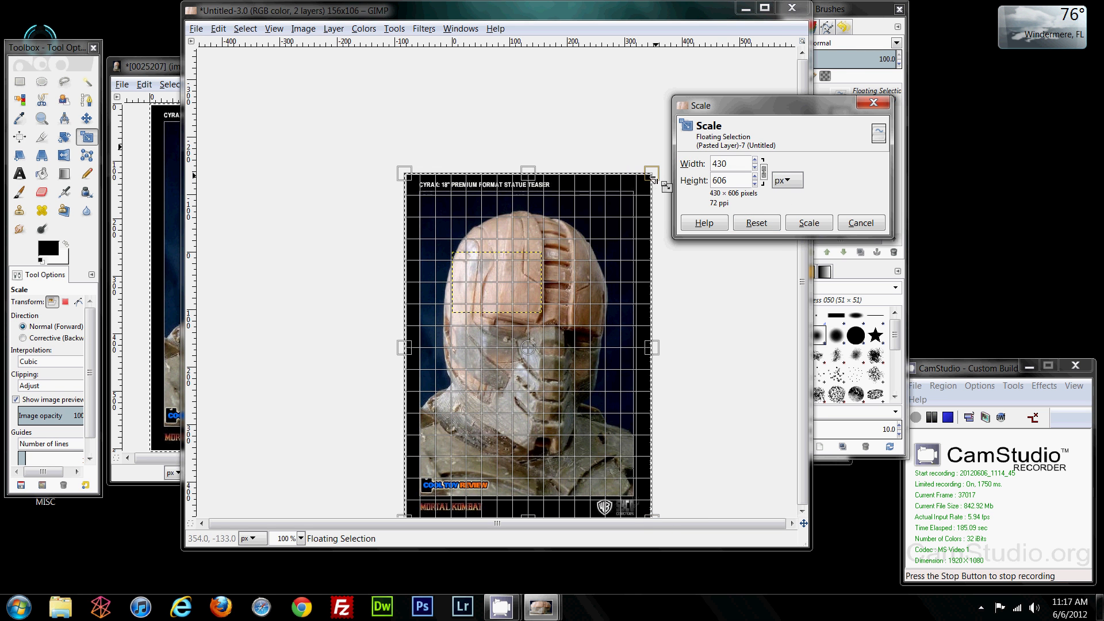
left_click_drag(651, 175, 514, 395)
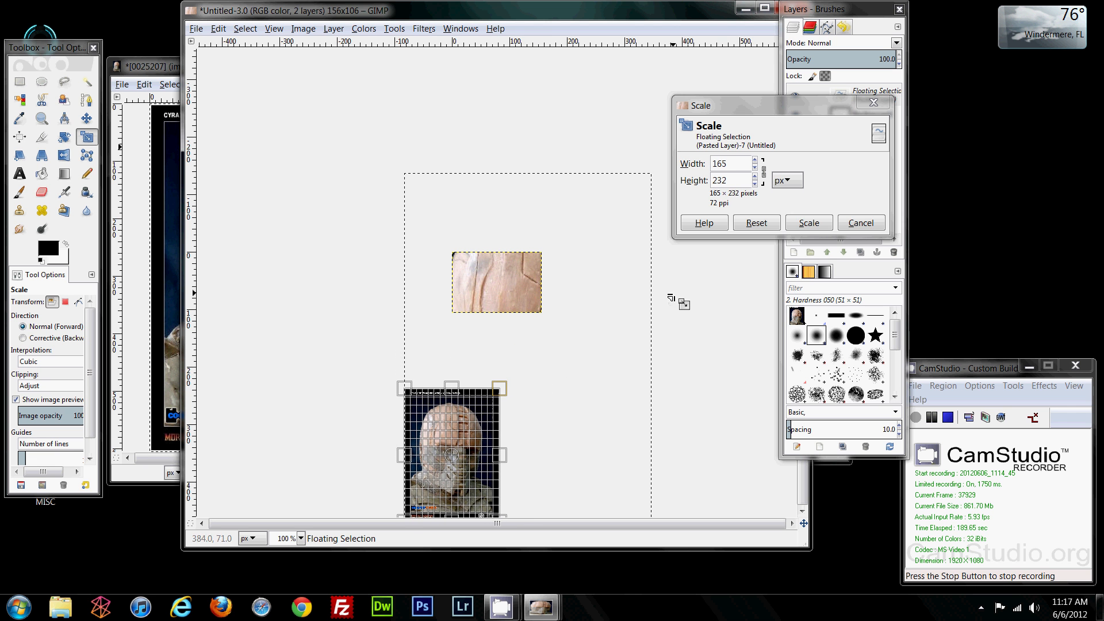
left_click(809, 223)
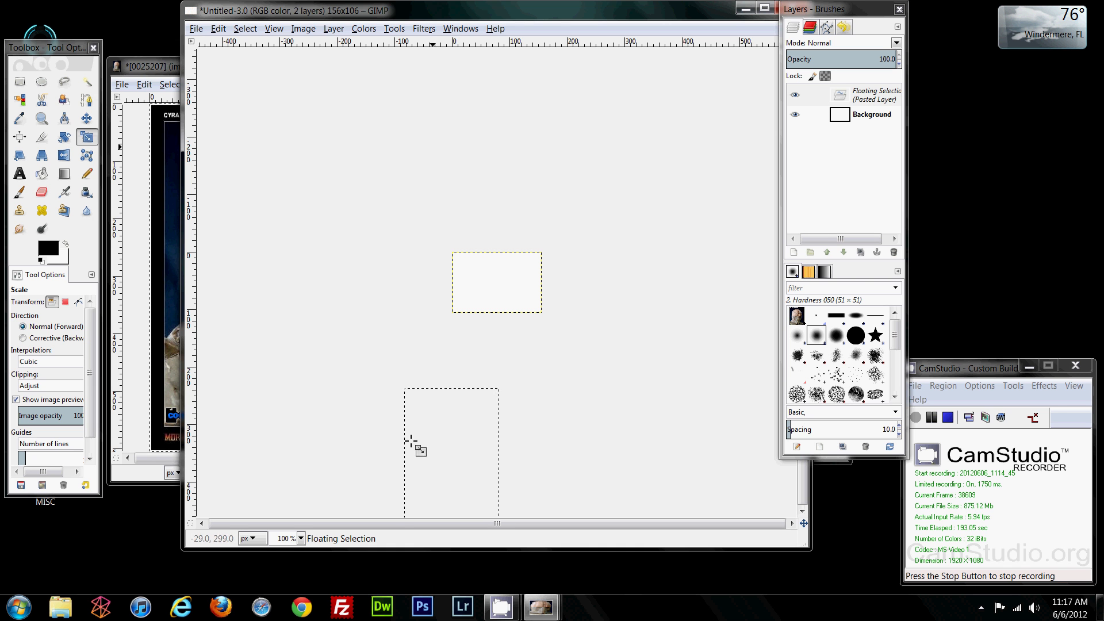
Step: Move the scaled statue onto the canvas and make it a new Pasted Layer
left_click(87, 118)
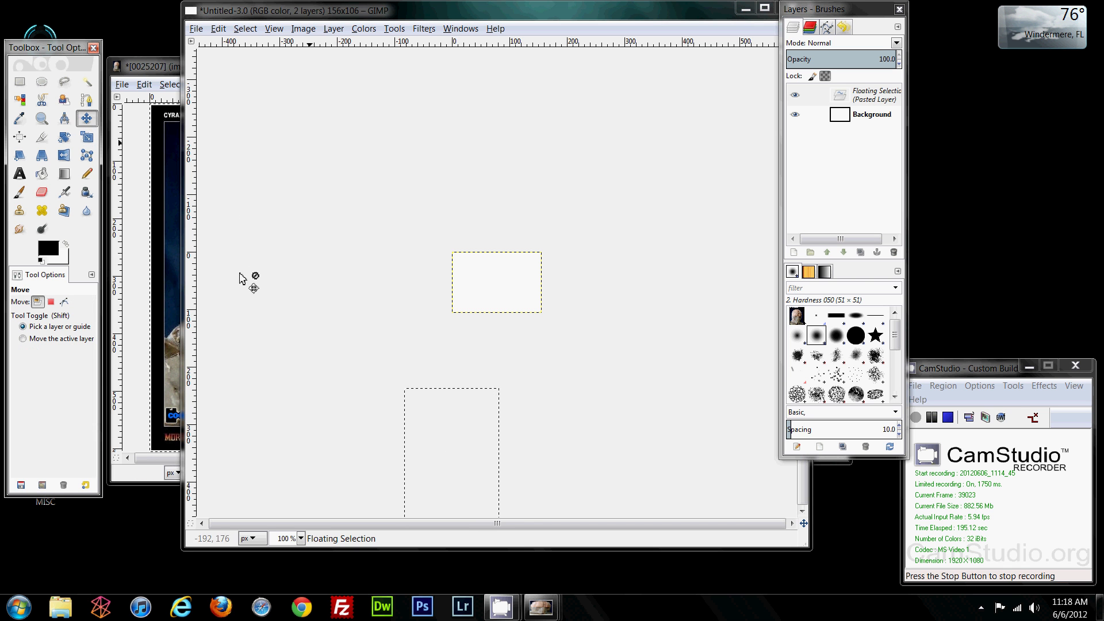
left_click_drag(406, 447, 495, 294)
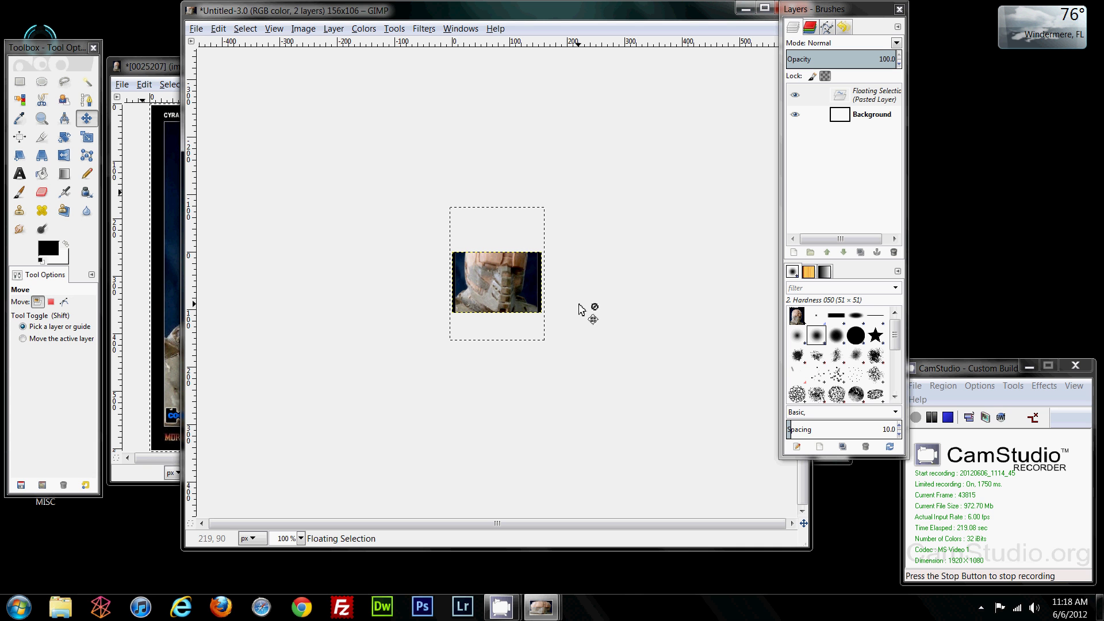
left_click_drag(487, 299, 489, 298)
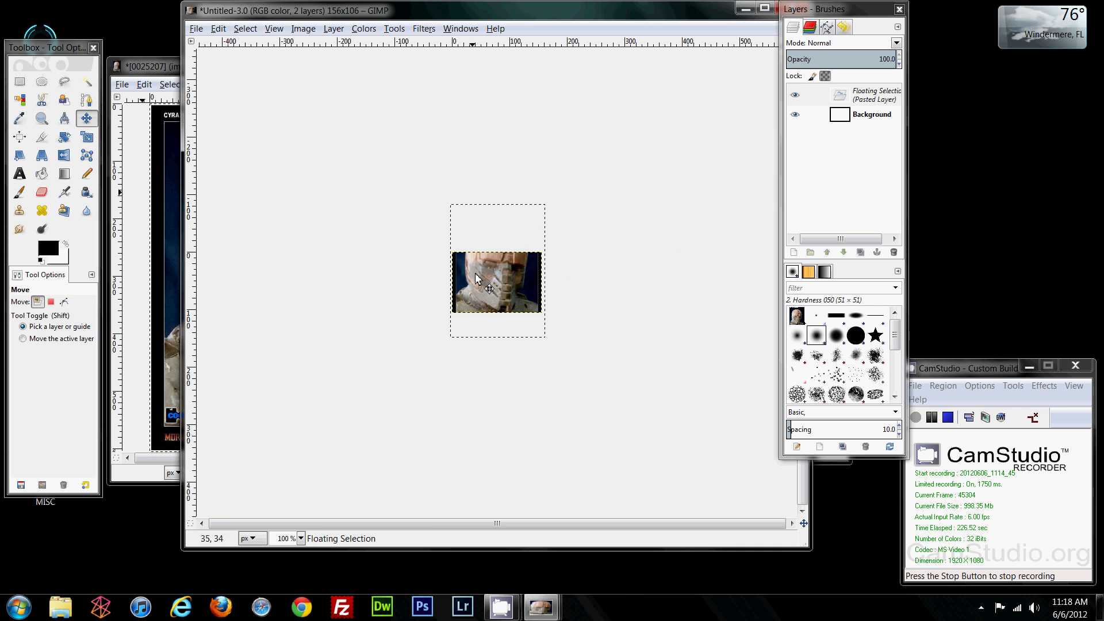
left_click(794, 253)
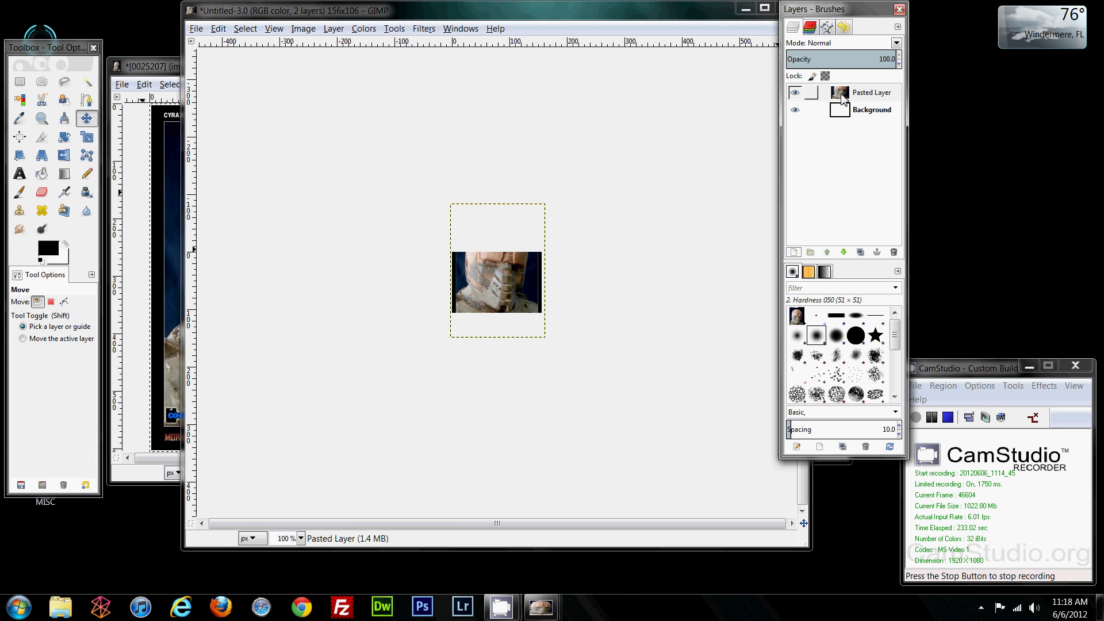
Step: Add a transparent layer named Layer, select the Pencil, and rearrange the image windows
left_click(794, 253)
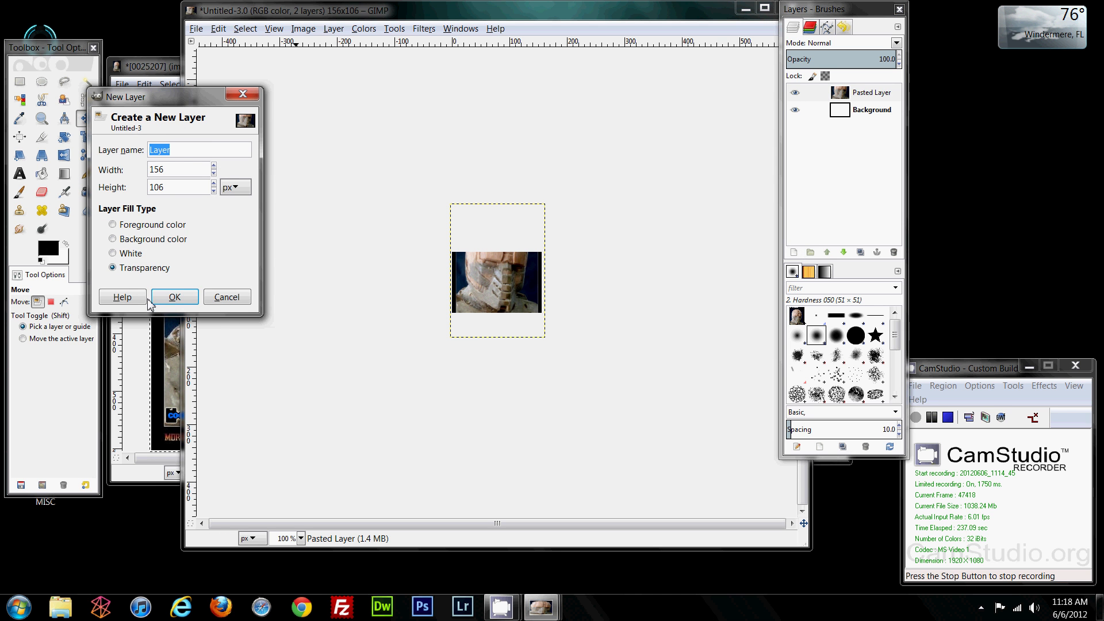
left_click(175, 296)
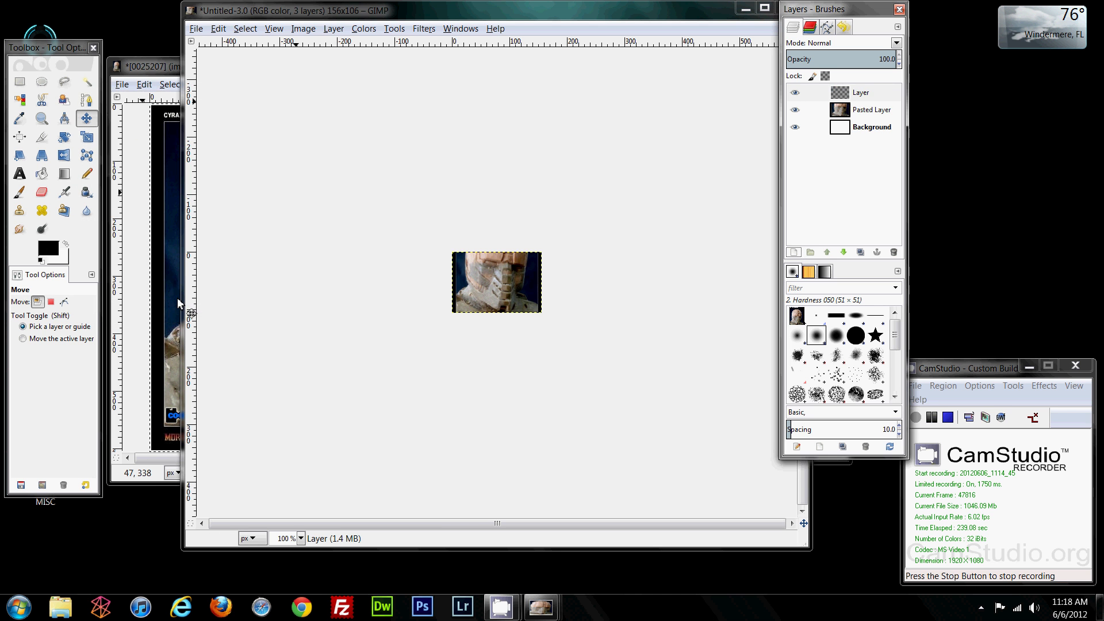
left_click(87, 176)
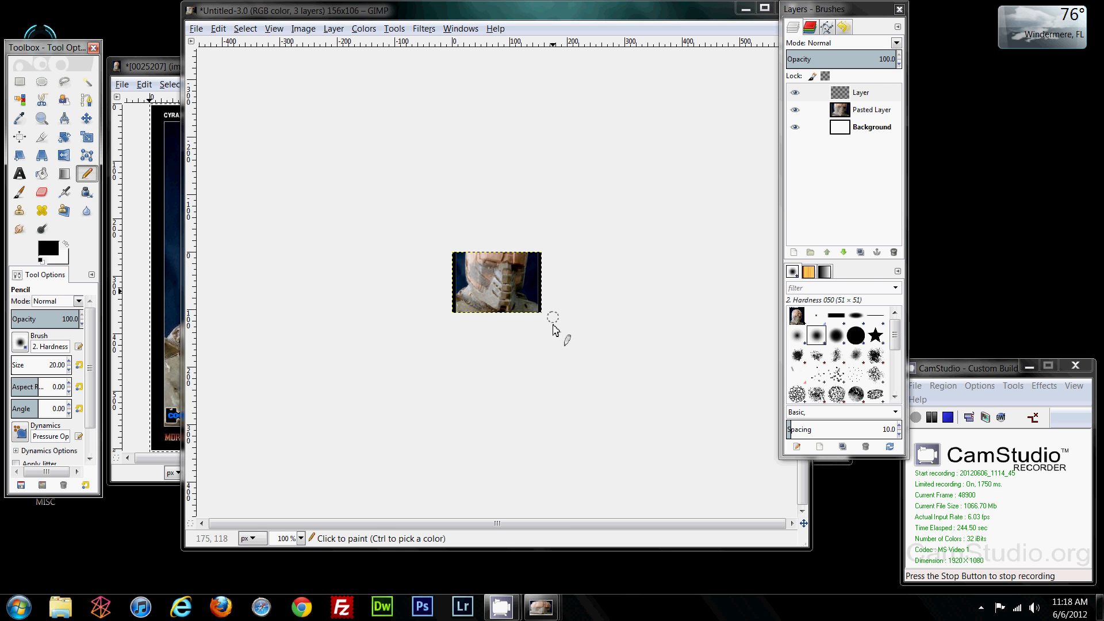
left_click_drag(450, 17, 669, 24)
left_click_drag(544, 32, 743, 33)
left_click_drag(493, 216, 180, 158)
left_click_drag(707, 27, 502, 27)
left_click_drag(281, 162, 193, 157)
left_click_drag(690, 27, 621, 21)
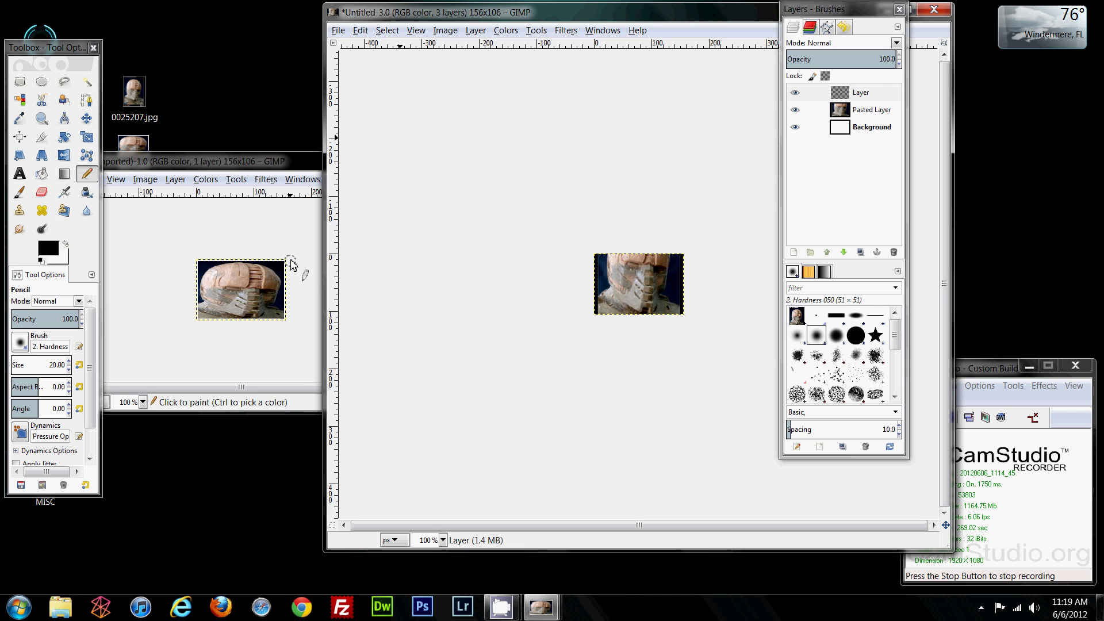
Step: Give the pencil the 1. Pixel brush at size 3
left_click(18, 347)
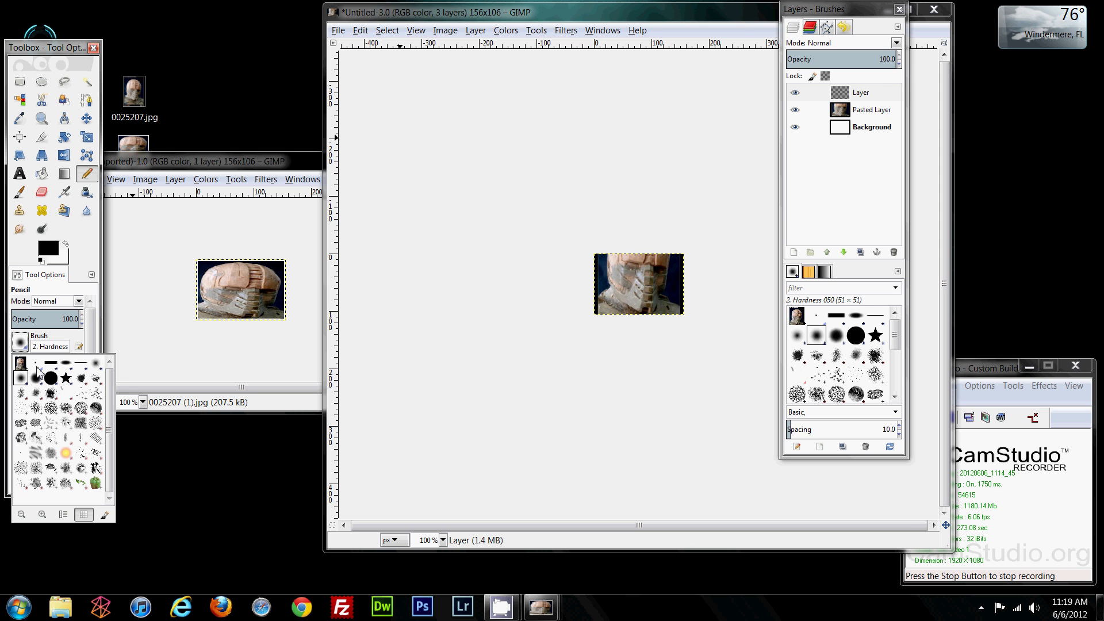
double_click(37, 363)
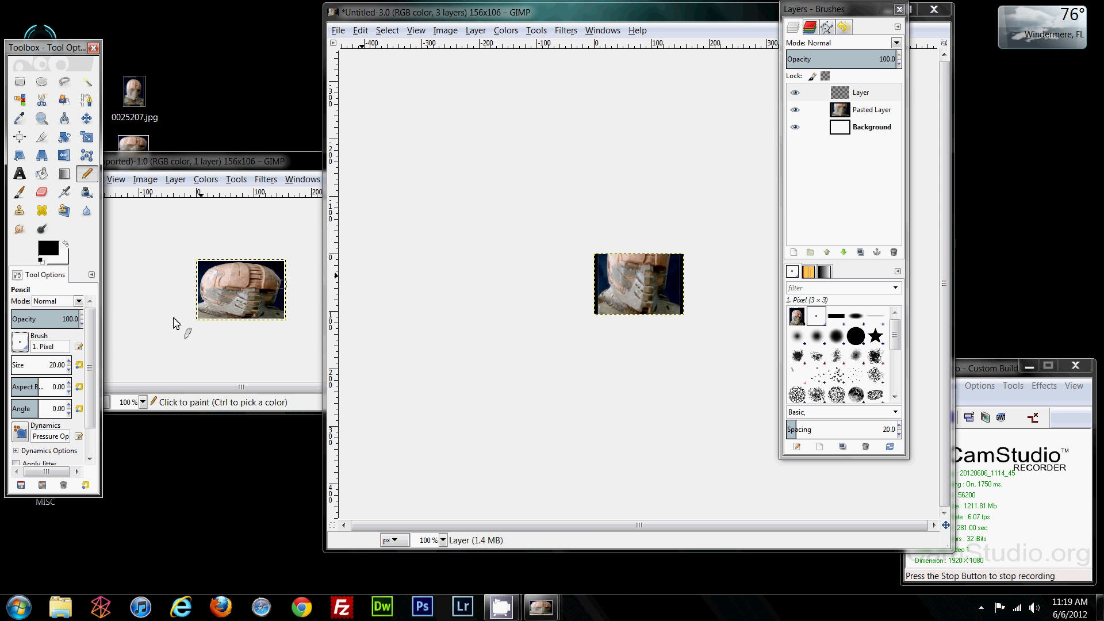
left_click(48, 364)
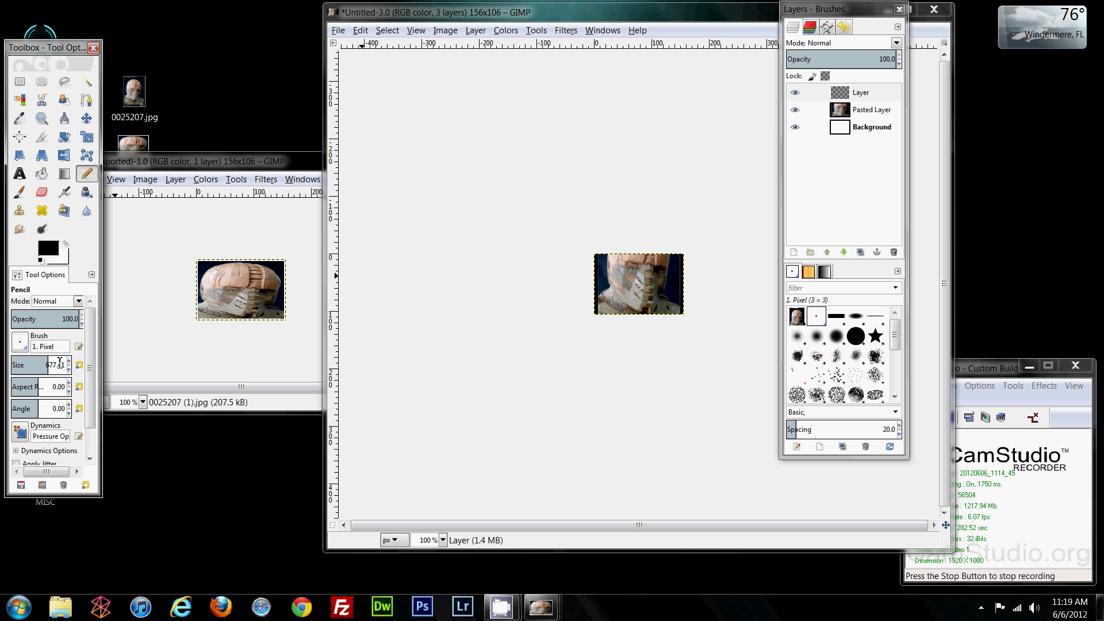
left_click_drag(61, 367, 74, 369)
type("3")
key("Delete")
key("Delete")
key("Delete")
key("Return")
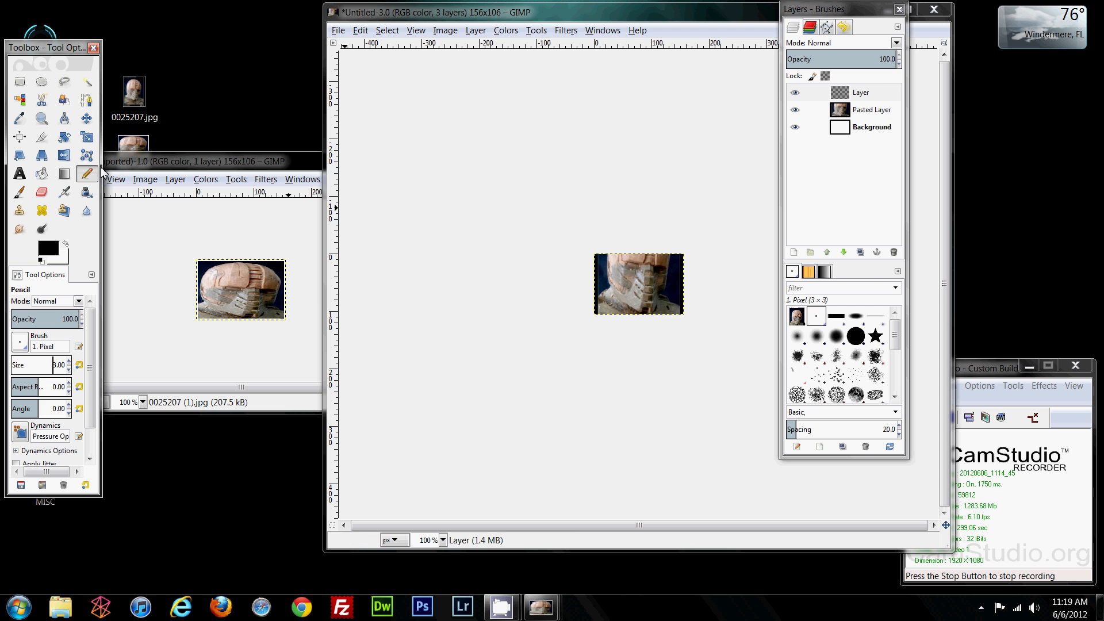
Step: Zoom the thumbnail view to 300% with the Zoom tool
left_click(42, 119)
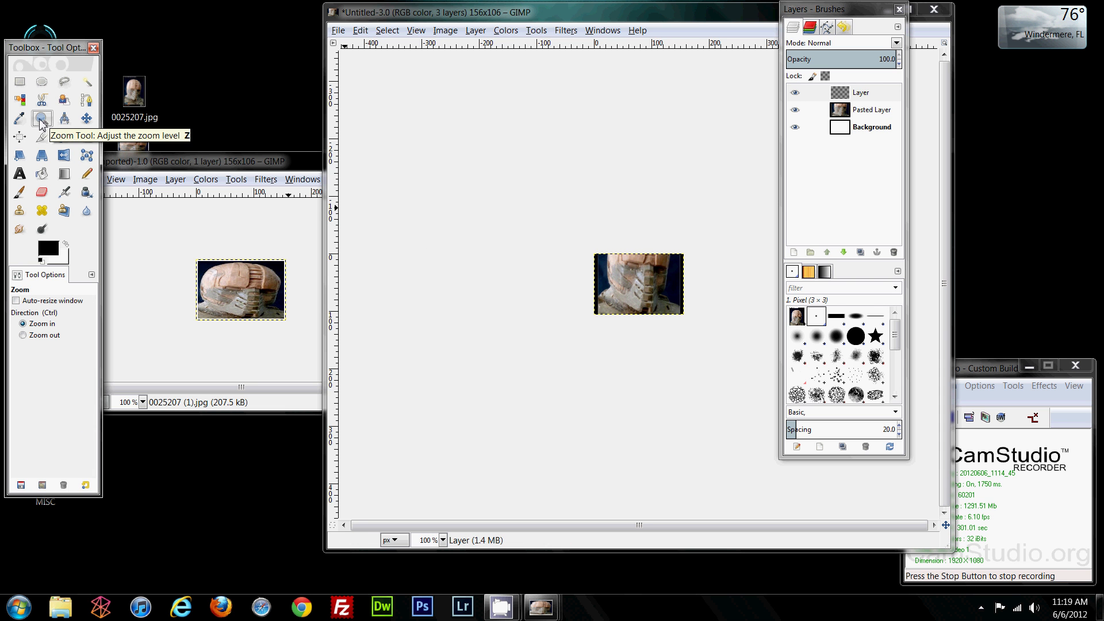
left_click(662, 294)
left_click(662, 295)
left_click(662, 294)
left_click_drag(652, 17, 573, 19)
Step: With the Pencil active, set the foreground colour to white (ffffff)
left_click(87, 173)
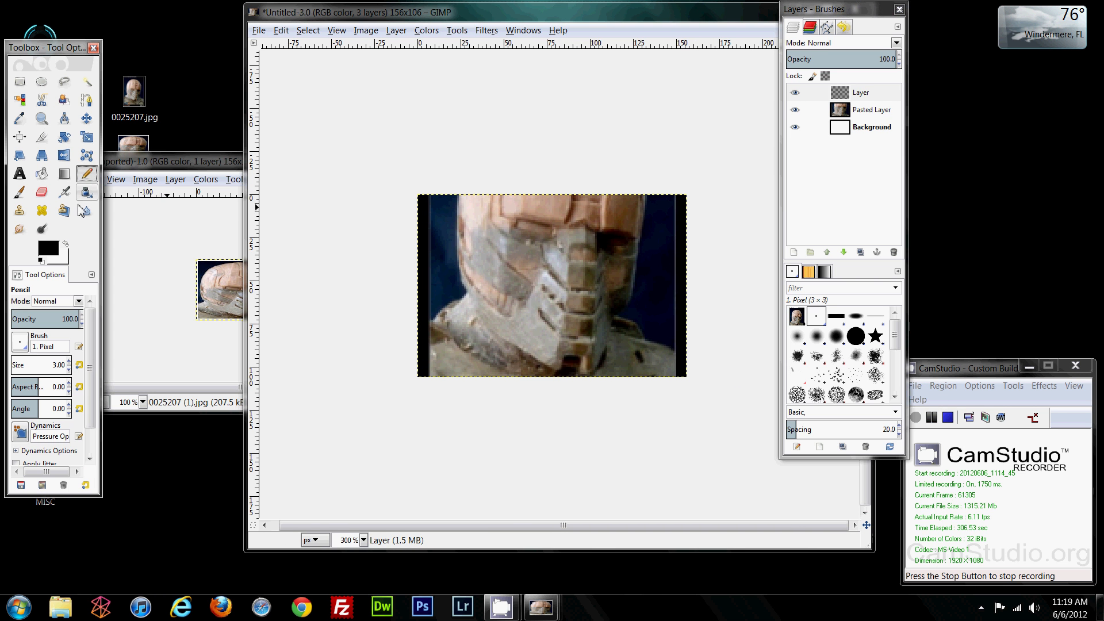
left_click(49, 248)
left_click_drag(57, 247, 15, 197)
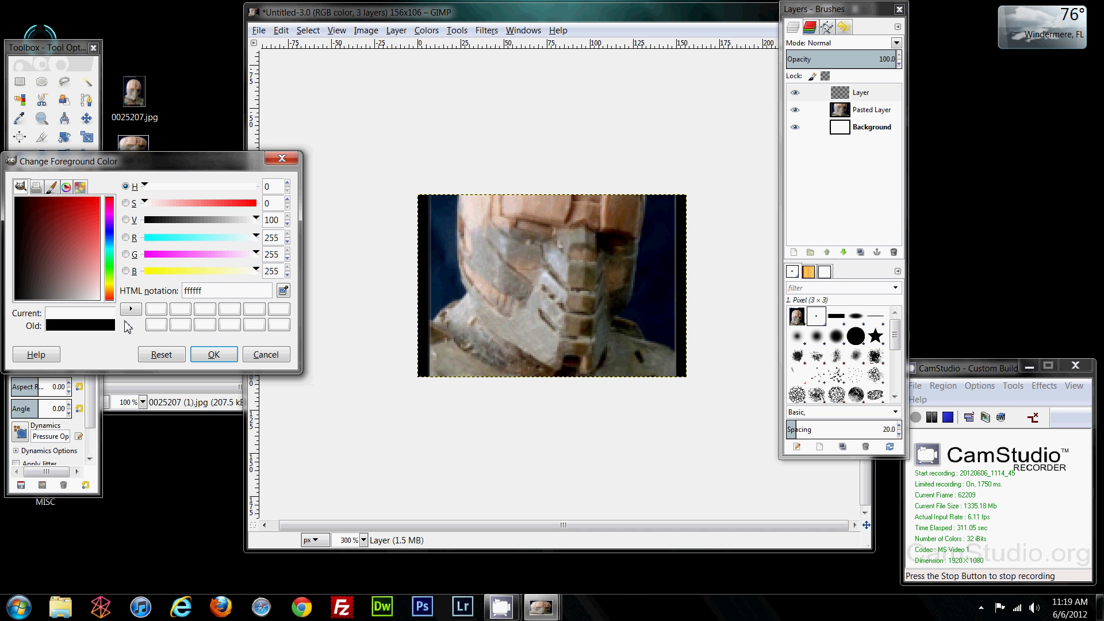
left_click_drag(113, 167, 399, 136)
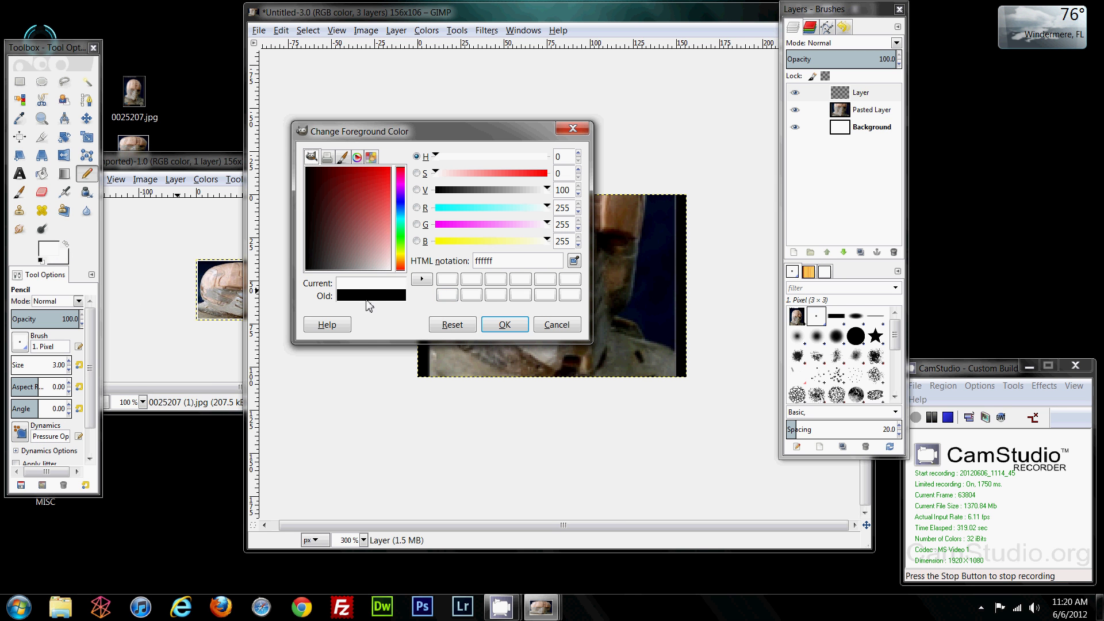
left_click(503, 325)
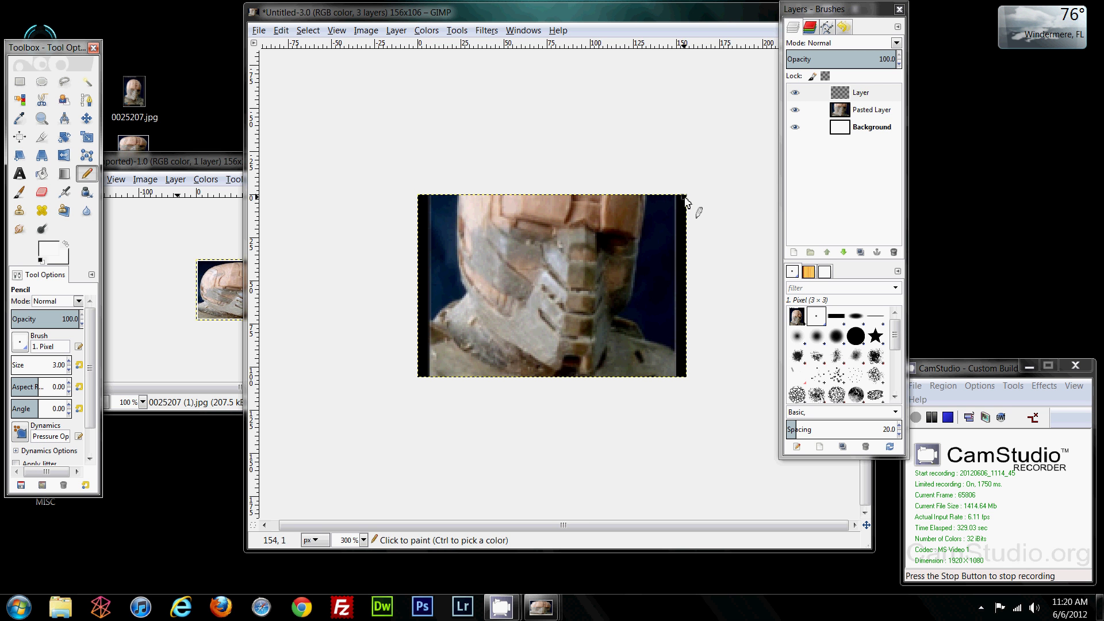
Step: Undo a stray white stroke painted down the right edge
left_click_drag(683, 198, 682, 235)
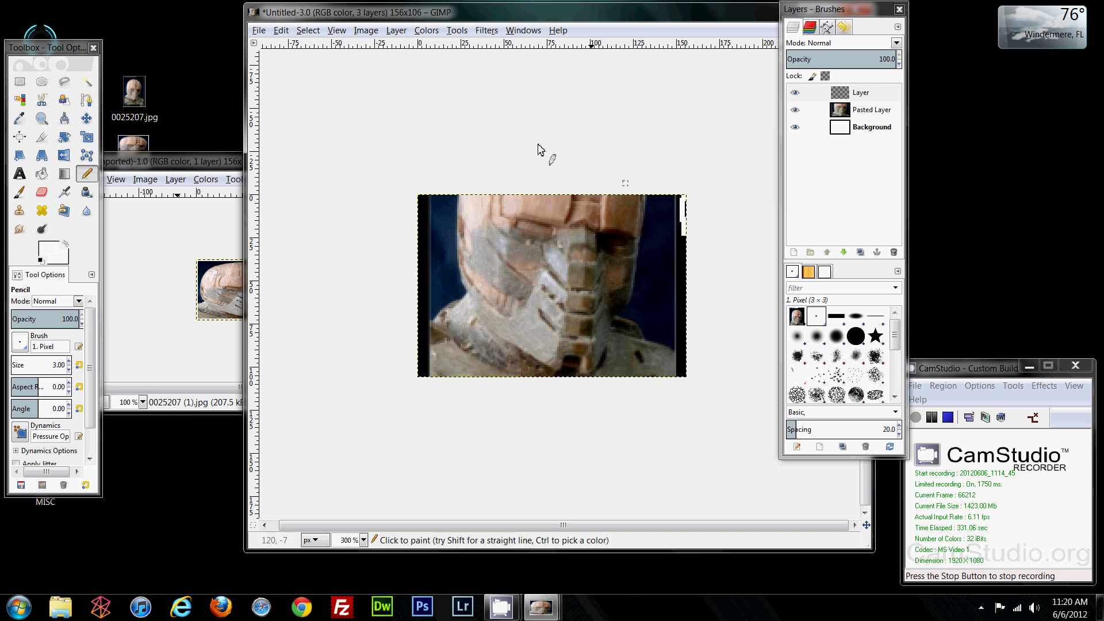
left_click(281, 31)
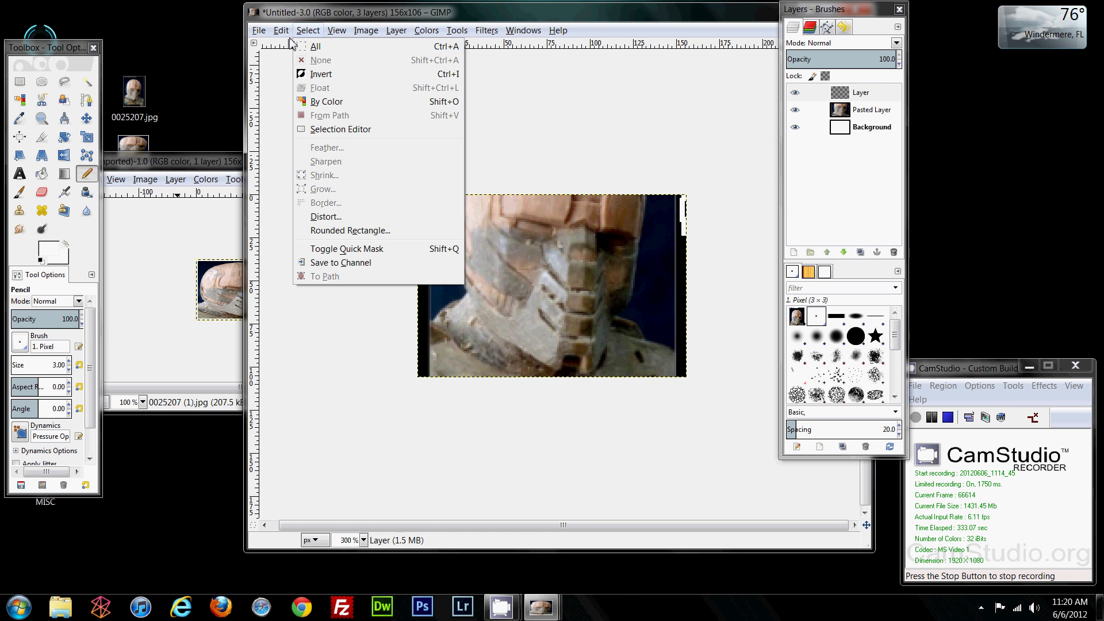
left_click(294, 47)
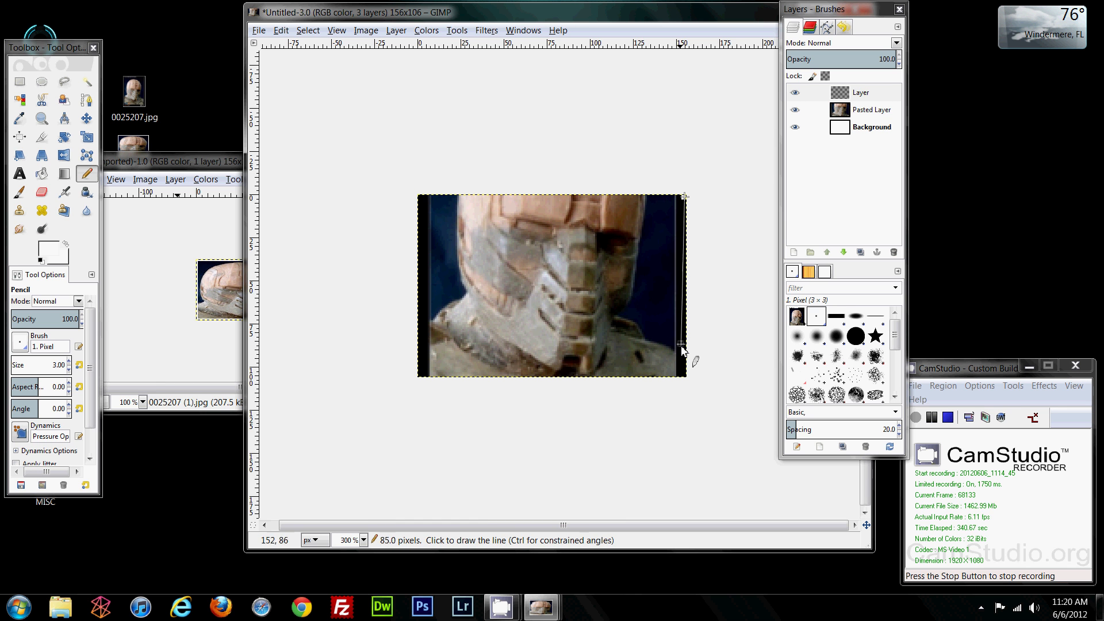
Step: Shift-click straight white lines along the right, bottom, left and top edges
left_click(685, 377, "shift")
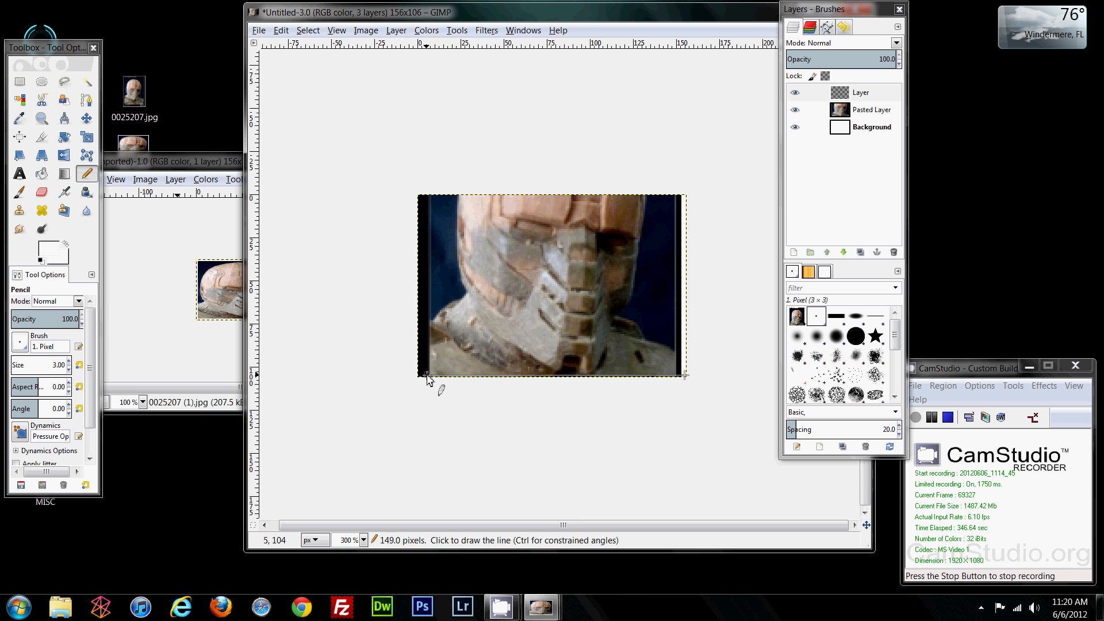
left_click(422, 375, "shift")
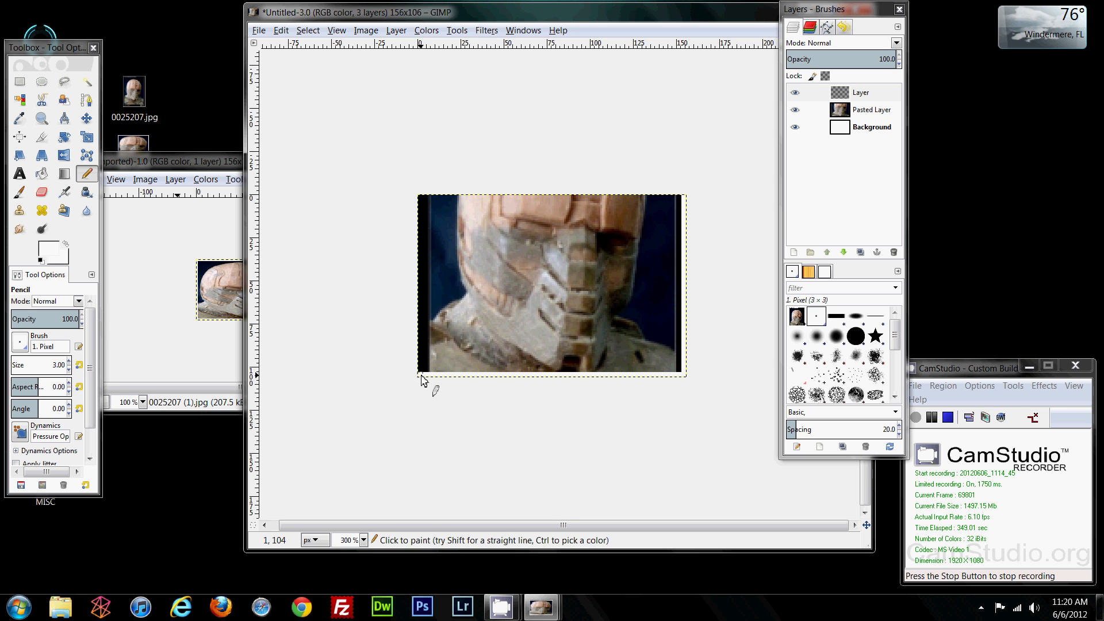
left_click(421, 197, "shift")
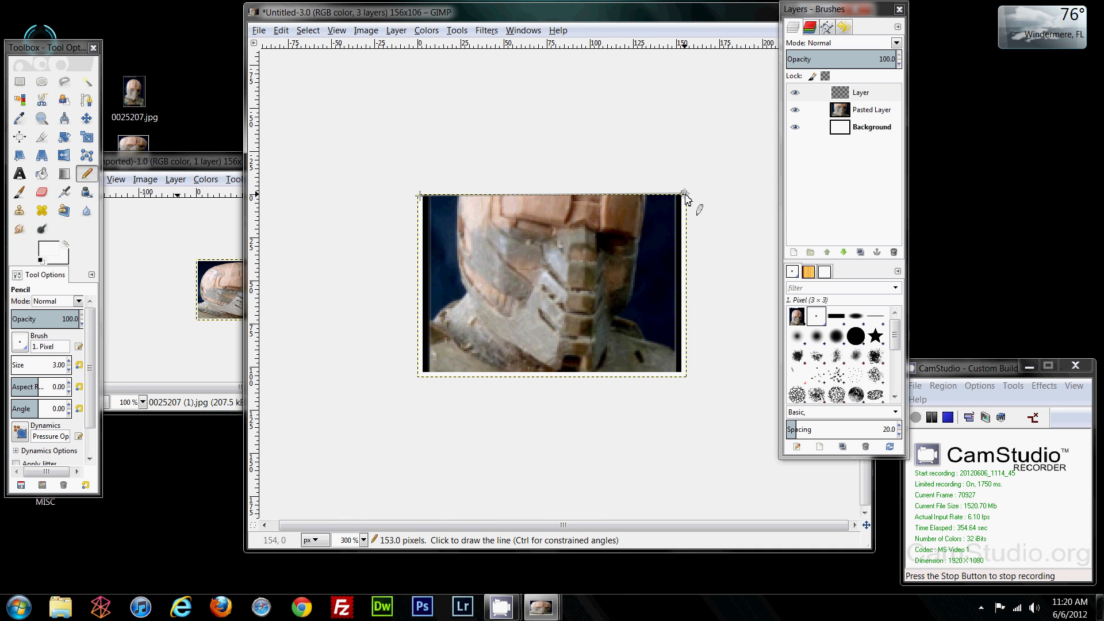
left_click(684, 196, "shift")
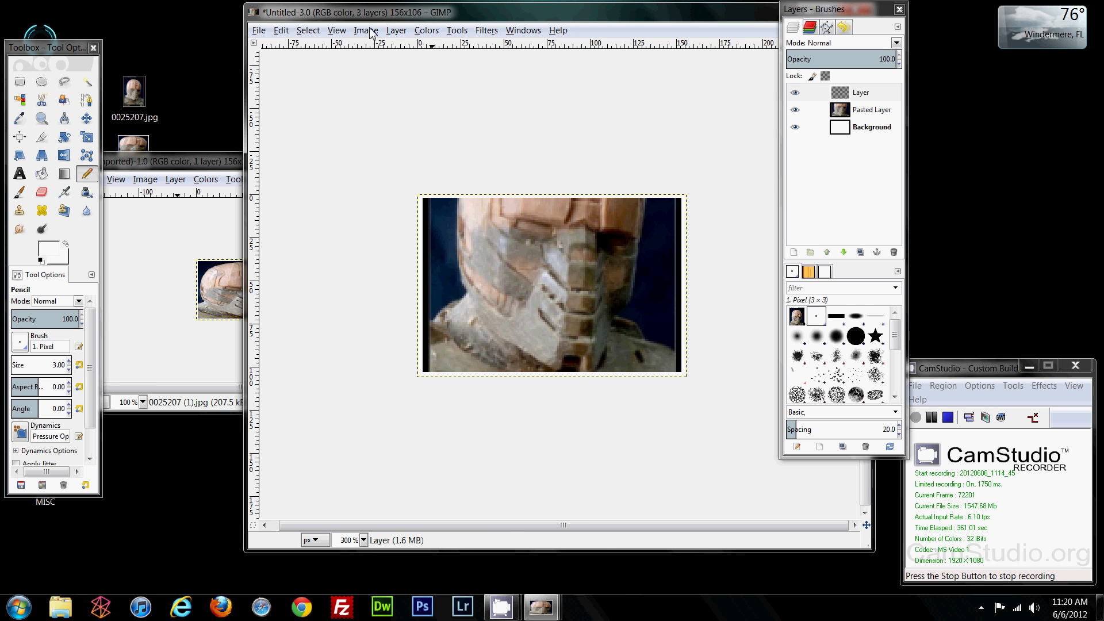
Step: Revert the zoom to 100% and move the 0025207 (1).jpg window up and right, in front
left_click(338, 31)
mouse_move(391, 73)
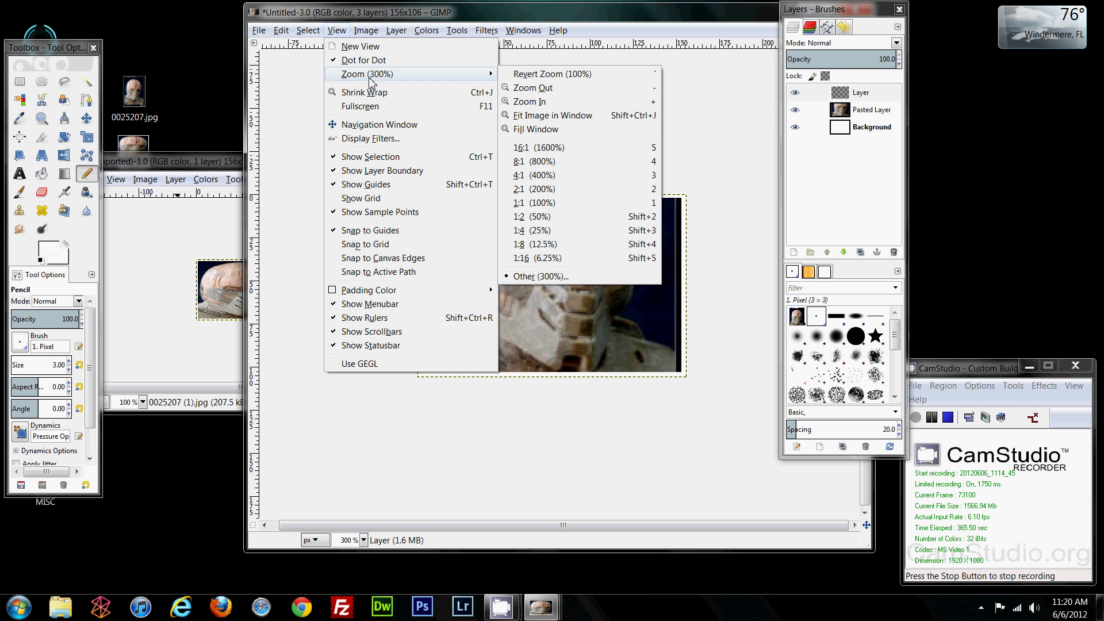
left_click(551, 75)
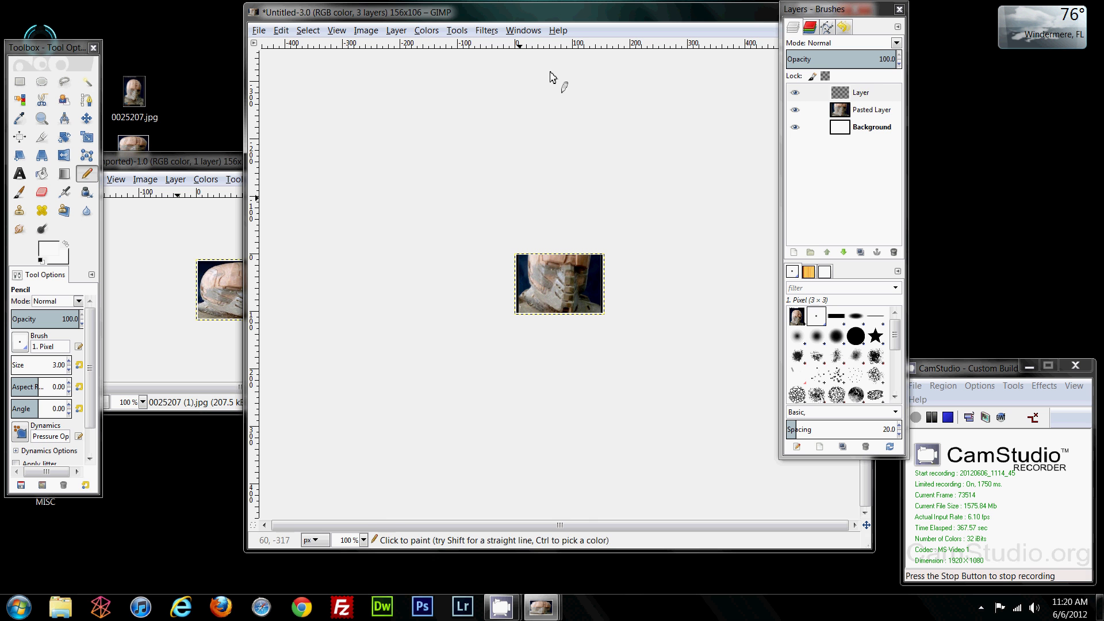
left_click(224, 162)
left_click_drag(246, 167, 276, 95)
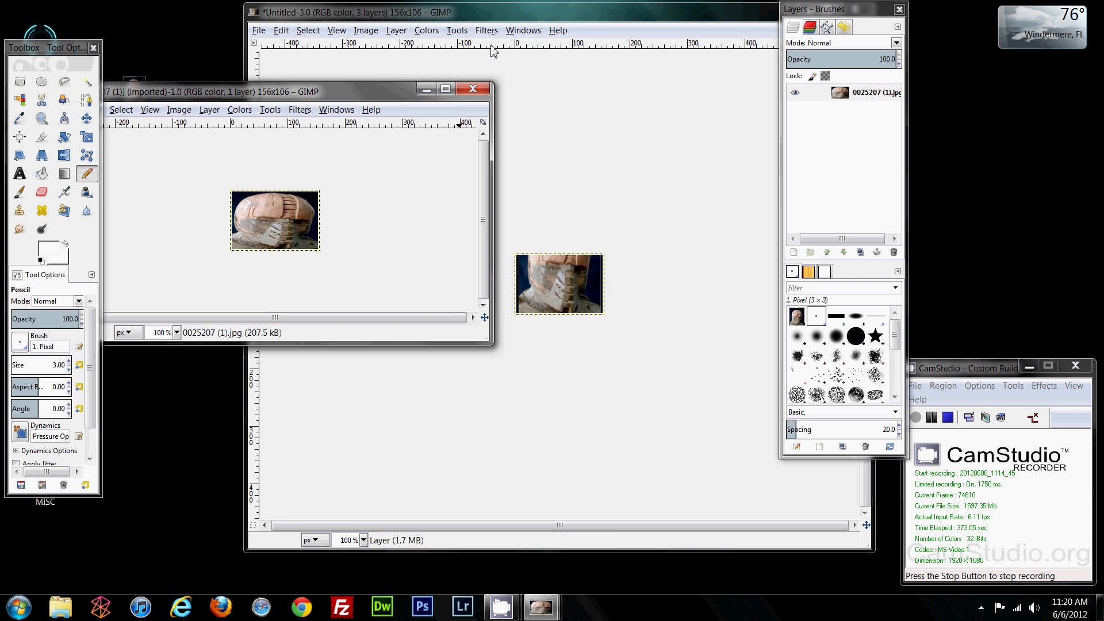